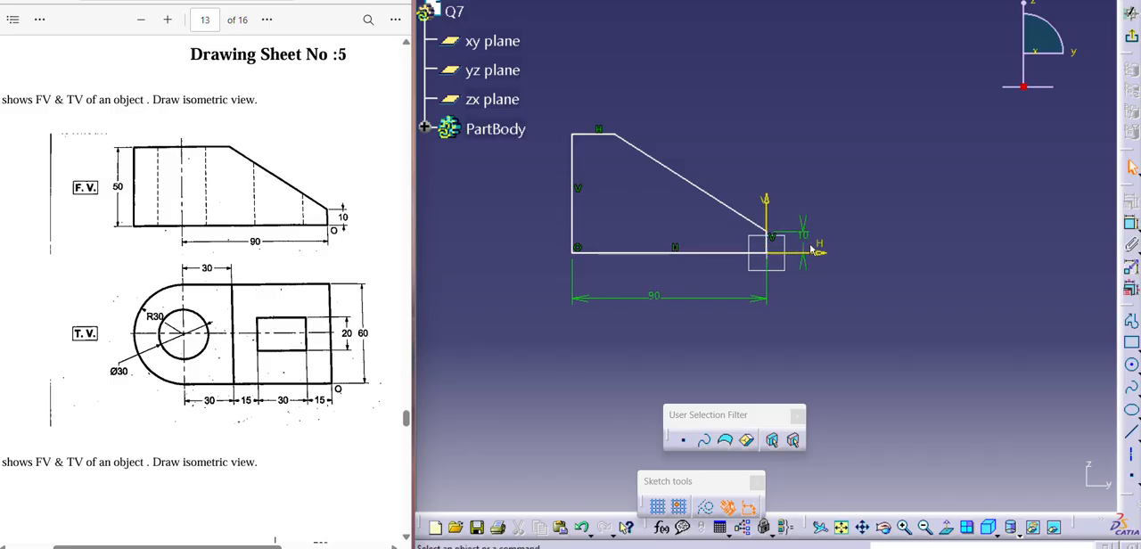
- Dimension the profile's top horizontal edge and set its length to 30 mm
{"action": "left_click", "coordinate": [1132, 226]}
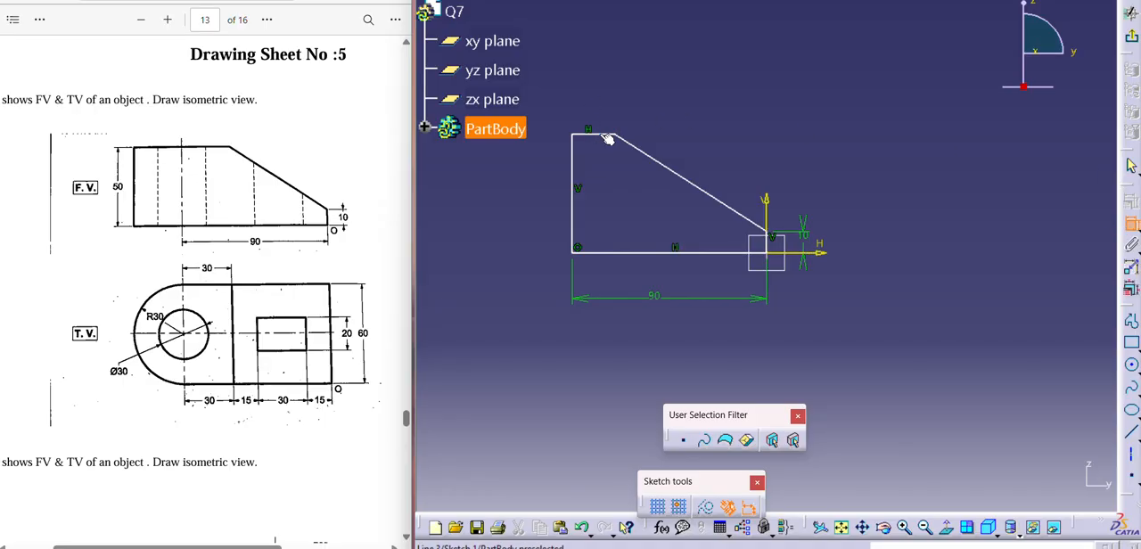
{"action": "left_click", "coordinate": [601, 135]}
{"action": "left_click", "coordinate": [592, 107]}
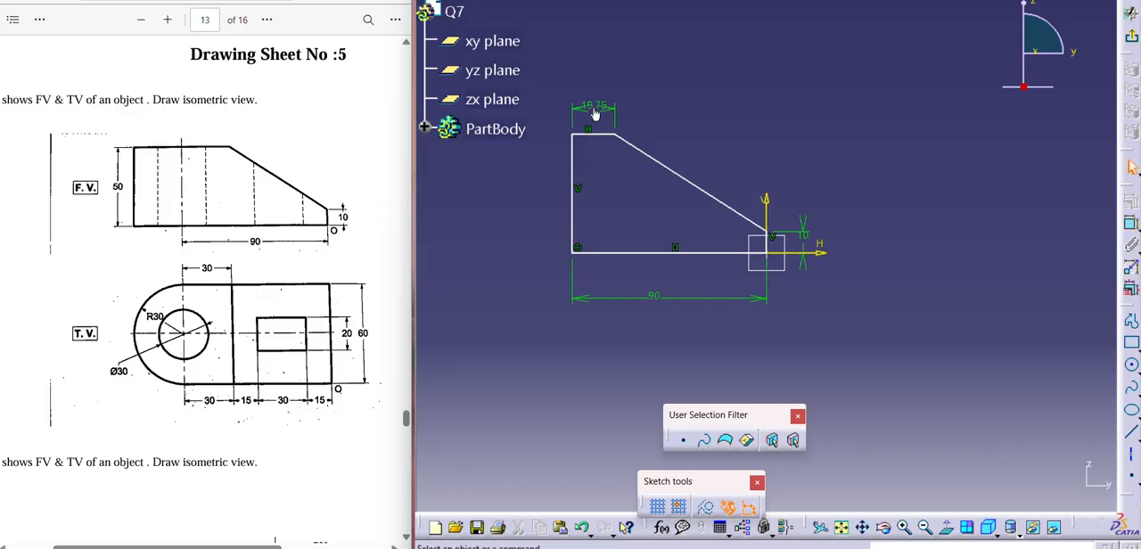
{"action": "double_click", "coordinate": [594, 106]}
{"action": "type", "text": "3"}
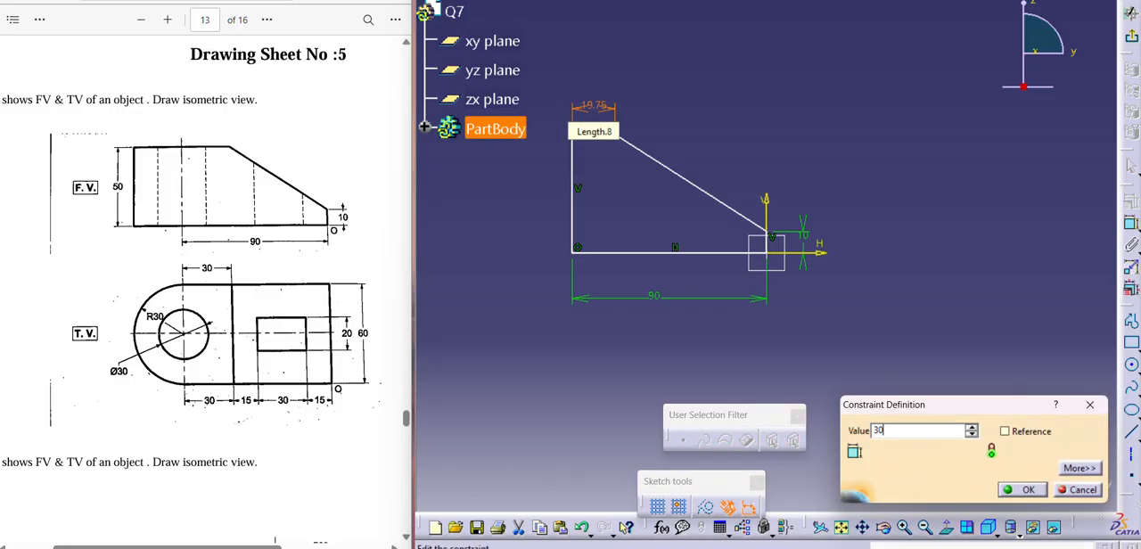
{"action": "type", "text": "0"}
{"action": "key", "text": "Return"}
- Move the collapsed profile's top edge back up to about 53 mm above the base line
{"action": "left_click_drag", "start_coordinate": [572, 156], "coordinate": [1025, 239]}
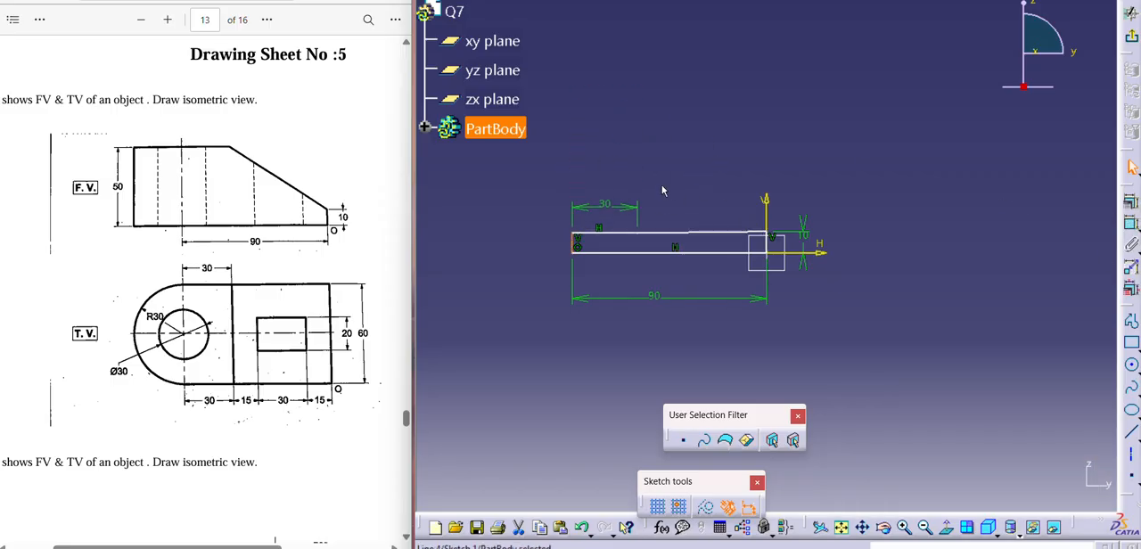
{"action": "key", "text": "Escape"}
{"action": "key", "text": "ctrl+z"}
{"action": "key", "text": "ctrl+z"}
{"action": "mouse_move", "coordinate": [624, 236]}
{"action": "left_mouse_down"}
{"action": "mouse_move", "coordinate": [603, 178]}
{"action": "mouse_move", "coordinate": [606, 140]}
{"action": "left_mouse_up"}
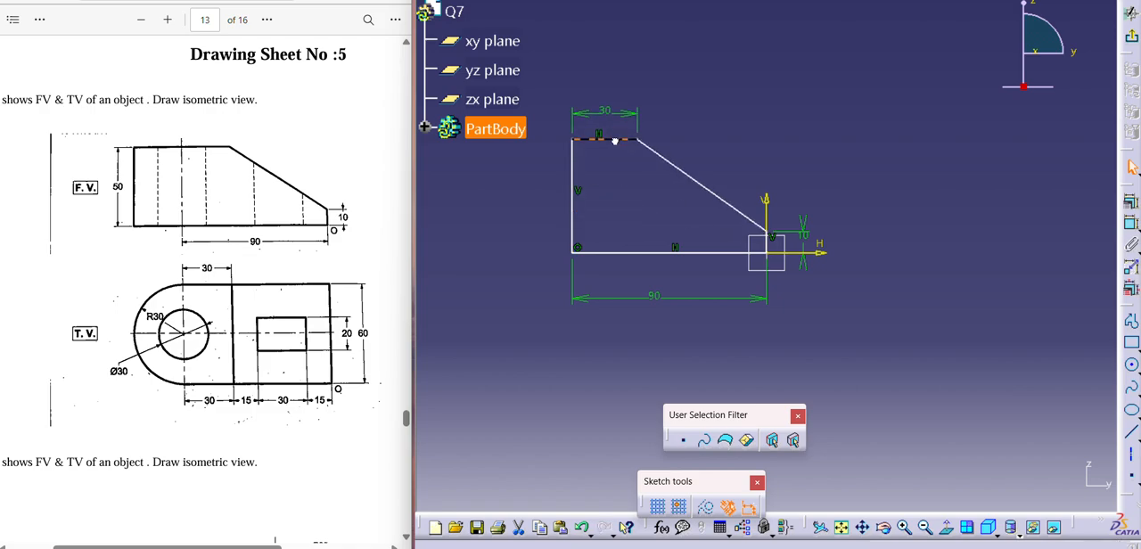
{"action": "left_click", "coordinate": [1132, 222]}
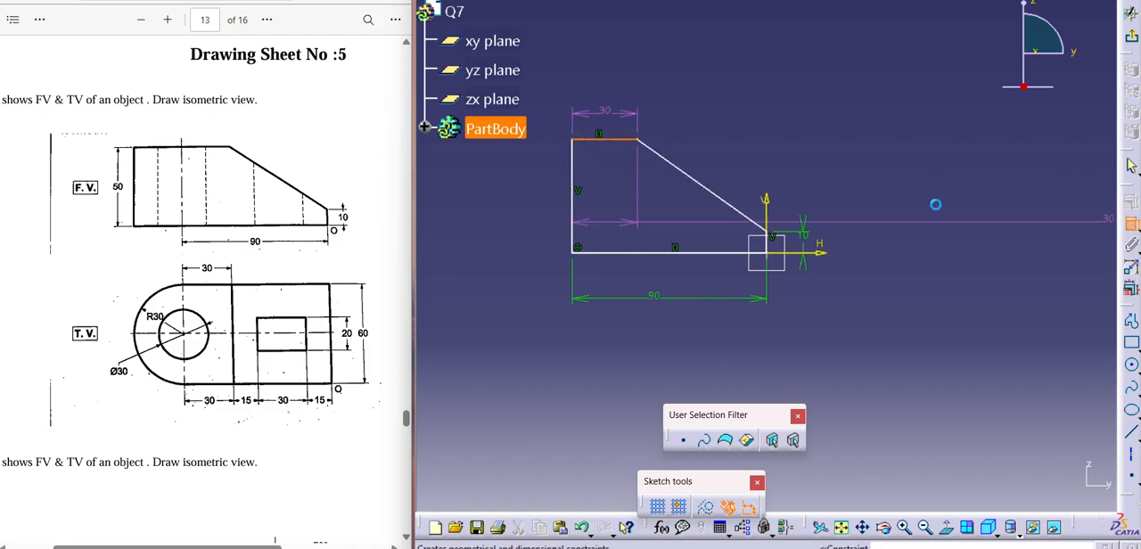
{"action": "left_click", "coordinate": [572, 205]}
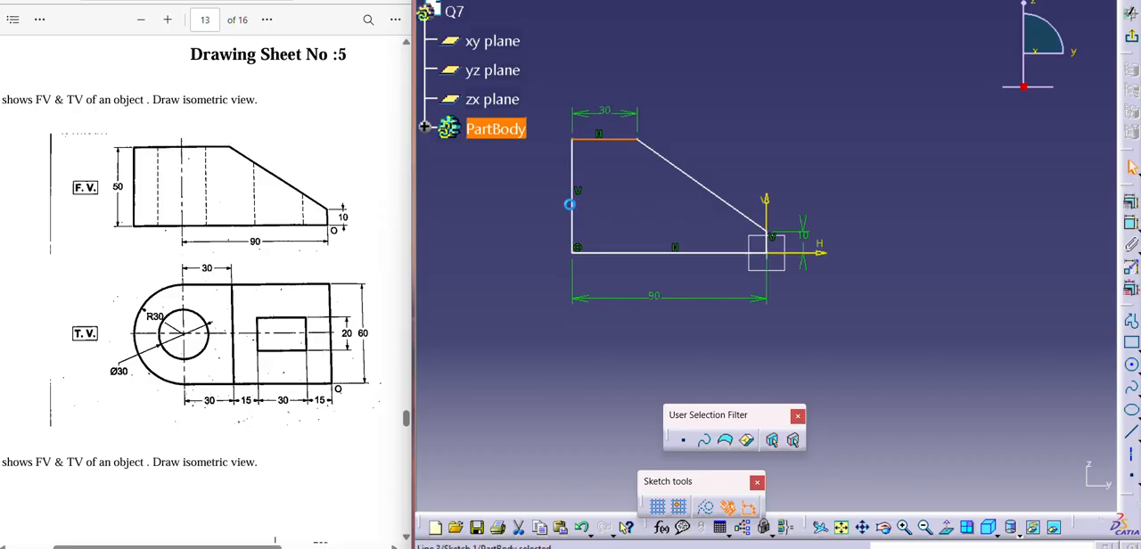
{"action": "left_click", "coordinate": [1132, 223]}
{"action": "left_click", "coordinate": [572, 205]}
{"action": "key", "text": "Escape"}
{"action": "key", "text": "Escape"}
- Dimension the profile's tall vertical edge and set its length to 50 mm
{"action": "left_click", "coordinate": [572, 212]}
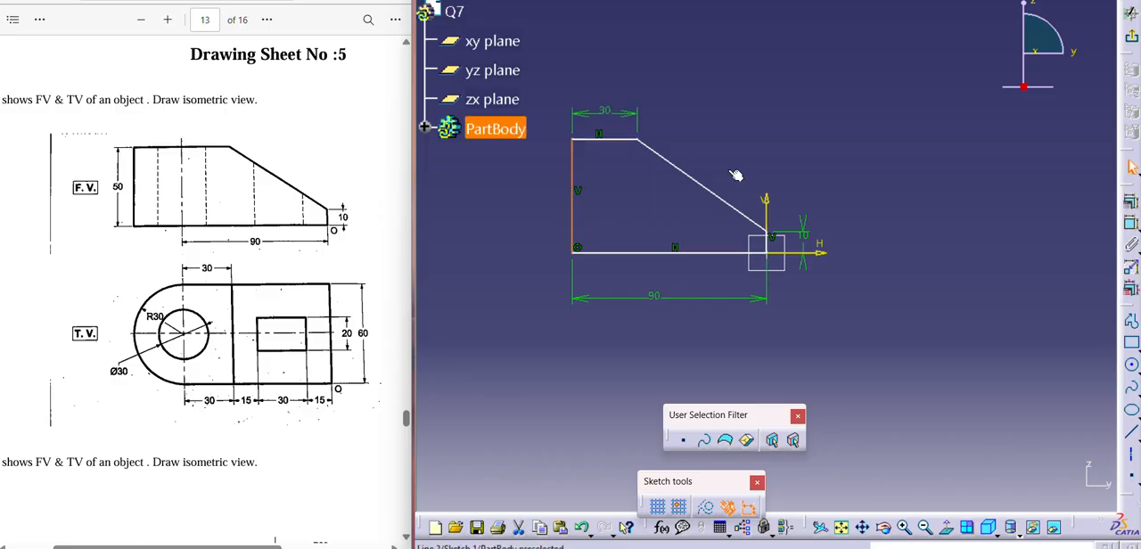
{"action": "left_click", "coordinate": [1130, 223]}
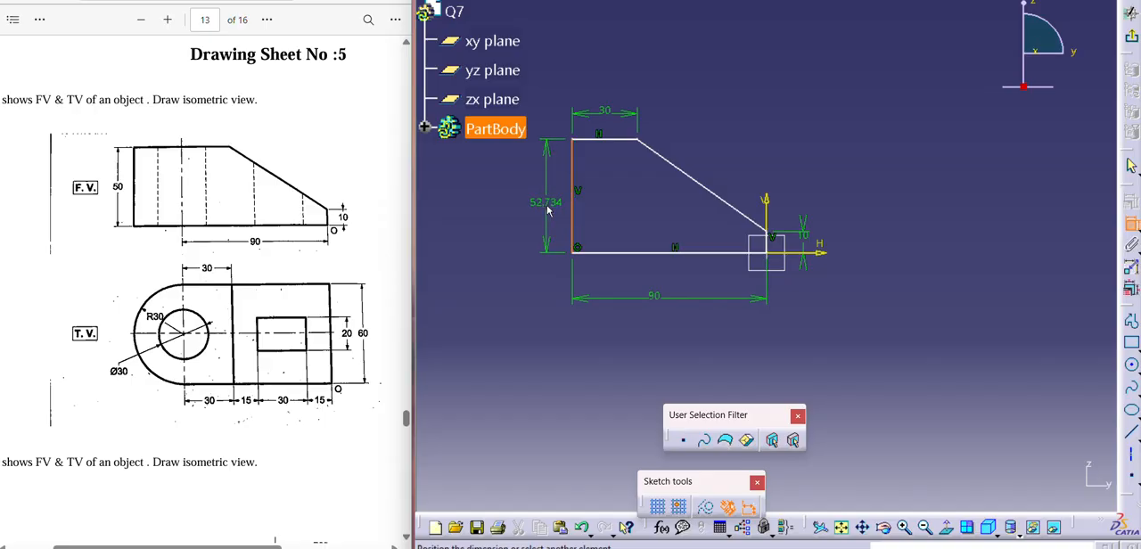
{"action": "left_click", "coordinate": [549, 210]}
{"action": "double_click", "coordinate": [546, 203]}
{"action": "type", "text": "5"}
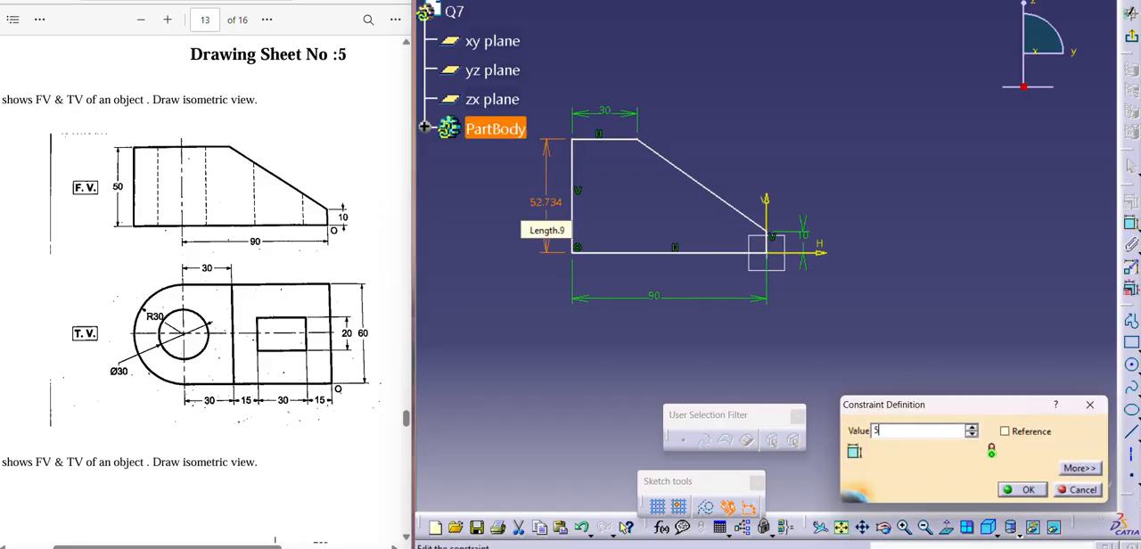
{"action": "type", "text": "0mm"}
{"action": "key", "text": "Return"}
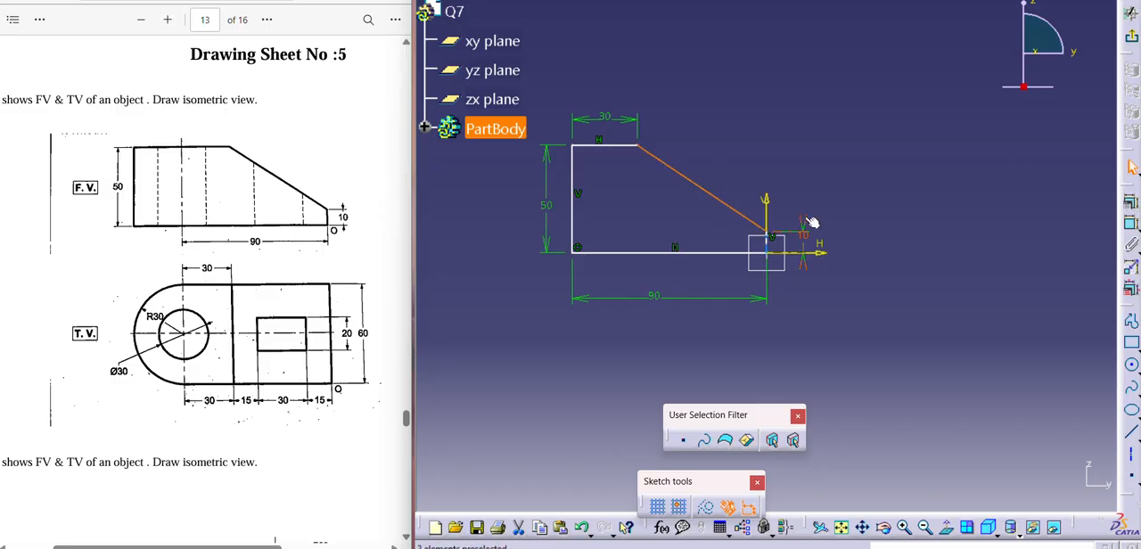
- Exit the sketch and pad the closed profile to a length of 60 mm
{"action": "left_click", "coordinate": [1132, 40]}
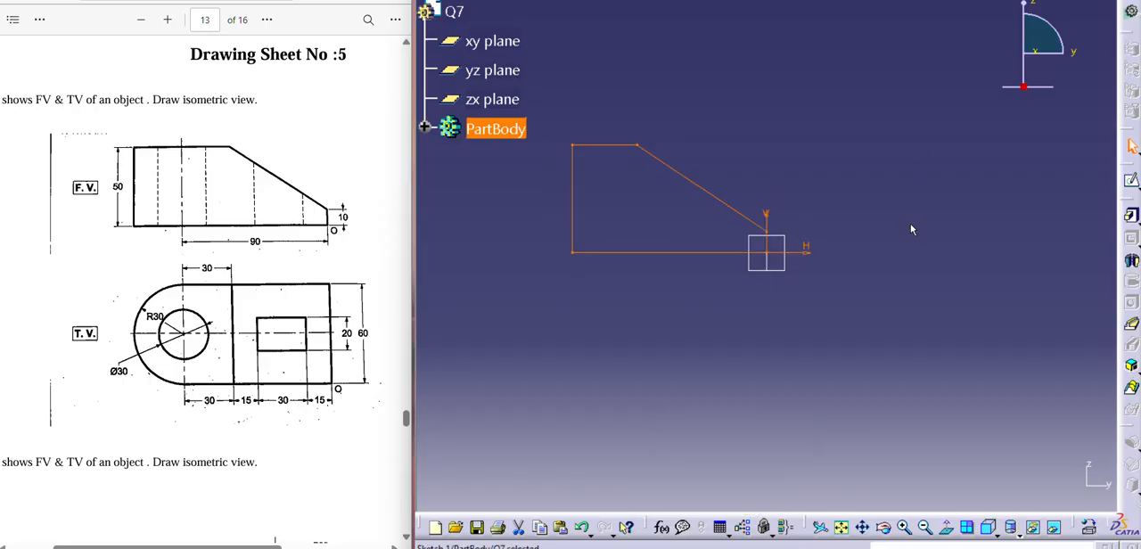
{"action": "left_click", "coordinate": [1132, 218]}
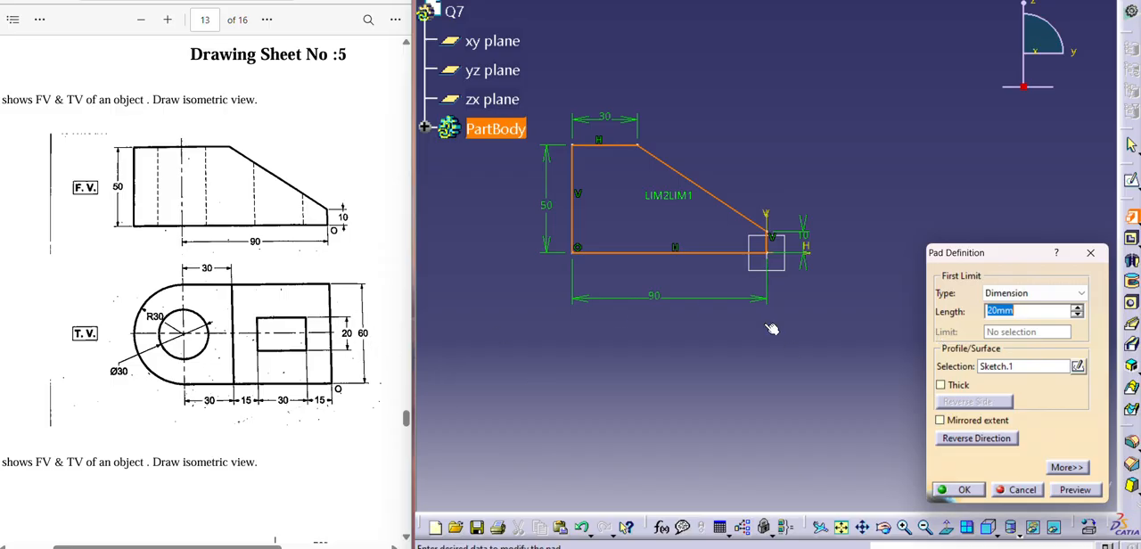
{"action": "type", "text": "50"}
{"action": "key", "text": "Return"}
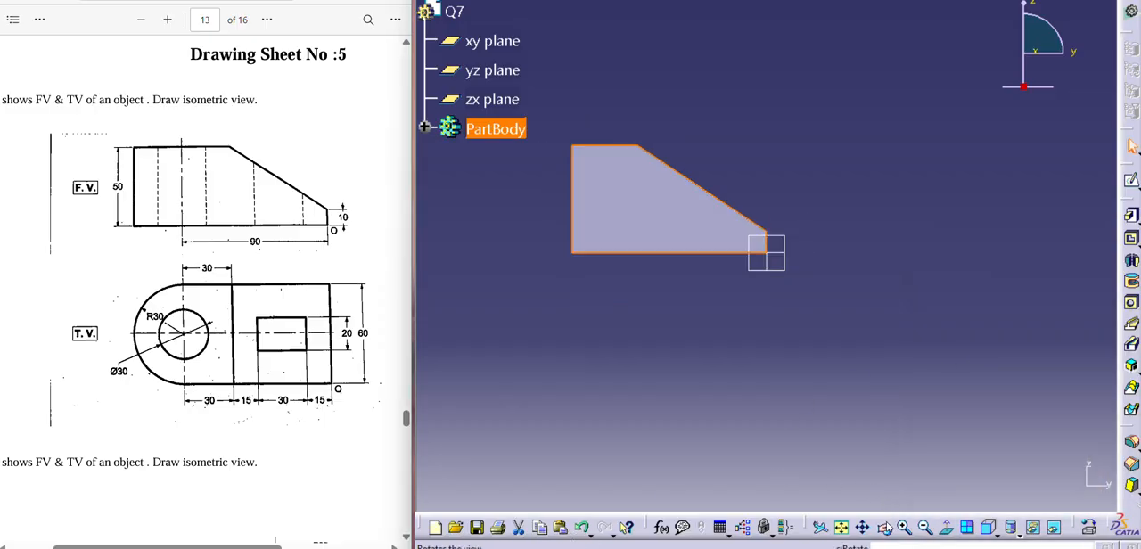
- Start a sketch on the block's flat top face and draw a circle about 39 mm in diameter centred on its outer end edge
{"action": "left_click_drag", "start_coordinate": [883, 502], "coordinate": [803, 463]}
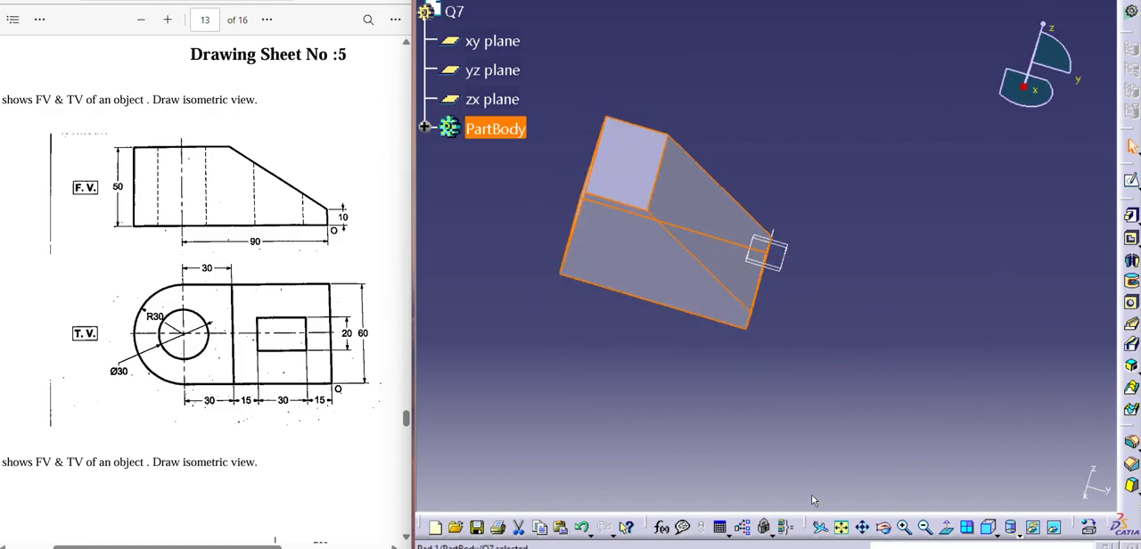
{"action": "left_click", "coordinate": [645, 175]}
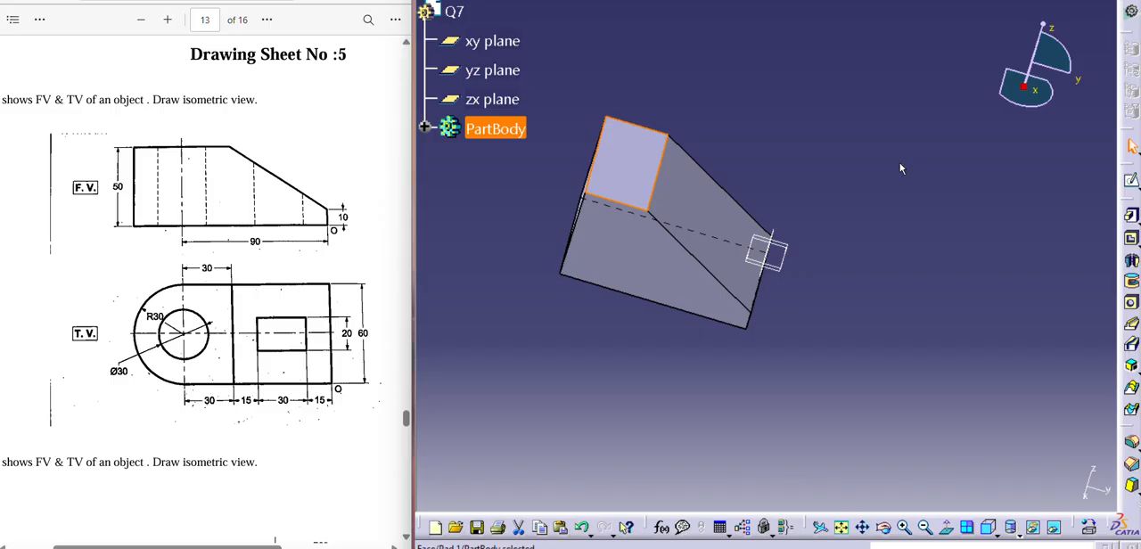
{"action": "left_click", "coordinate": [1132, 181]}
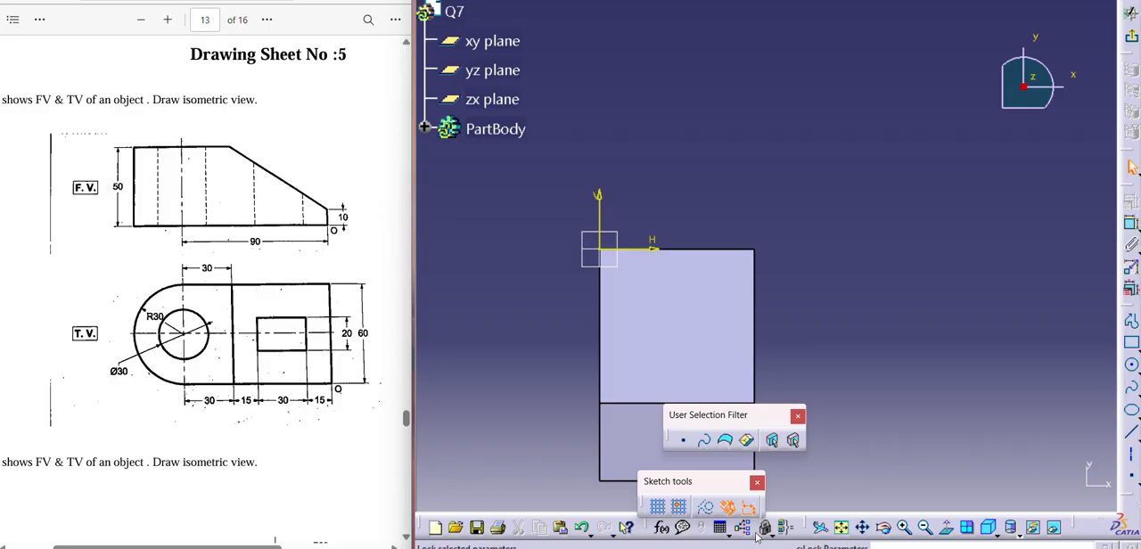
{"action": "left_click", "coordinate": [866, 527]}
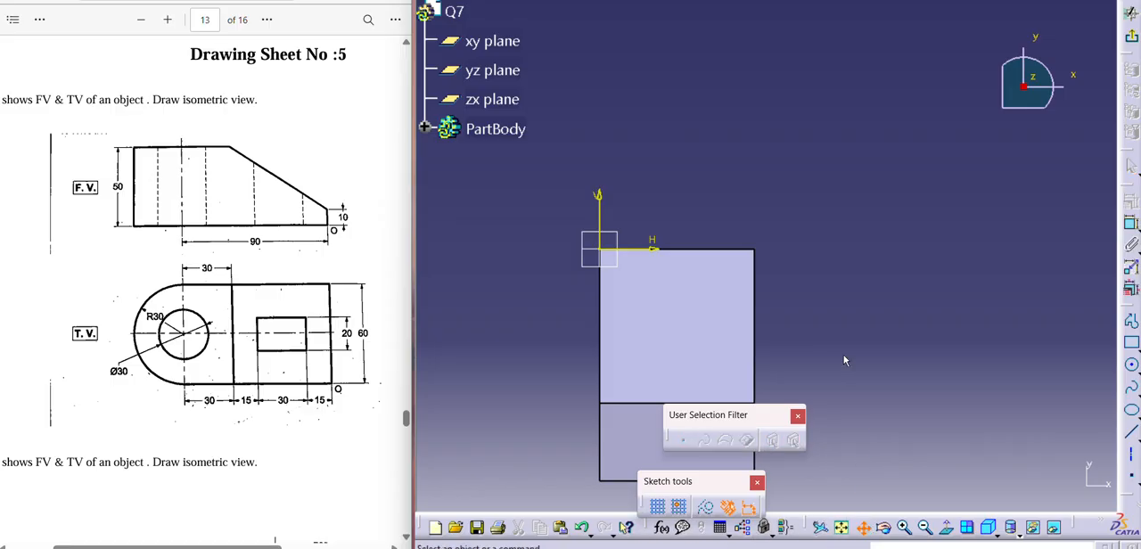
{"action": "left_click_drag", "start_coordinate": [845, 360], "coordinate": [882, 220]}
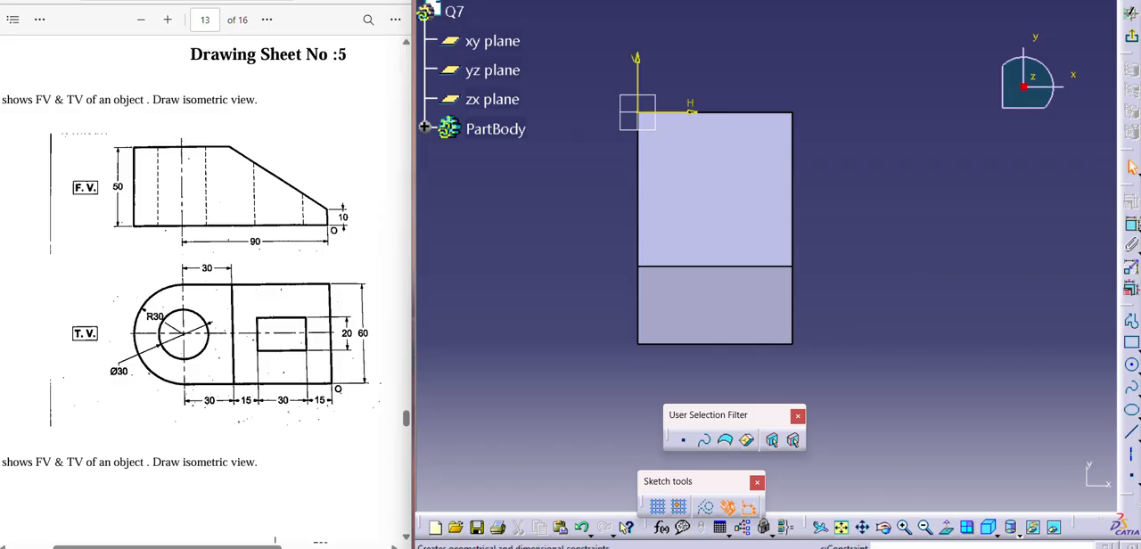
{"action": "left_click", "coordinate": [1132, 366]}
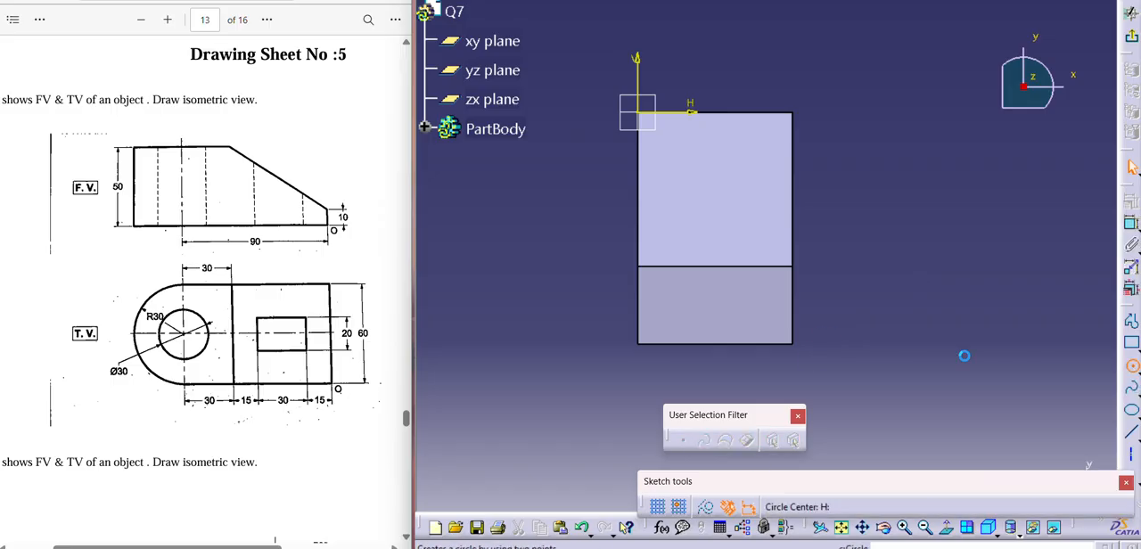
{"action": "left_click", "coordinate": [716, 342]}
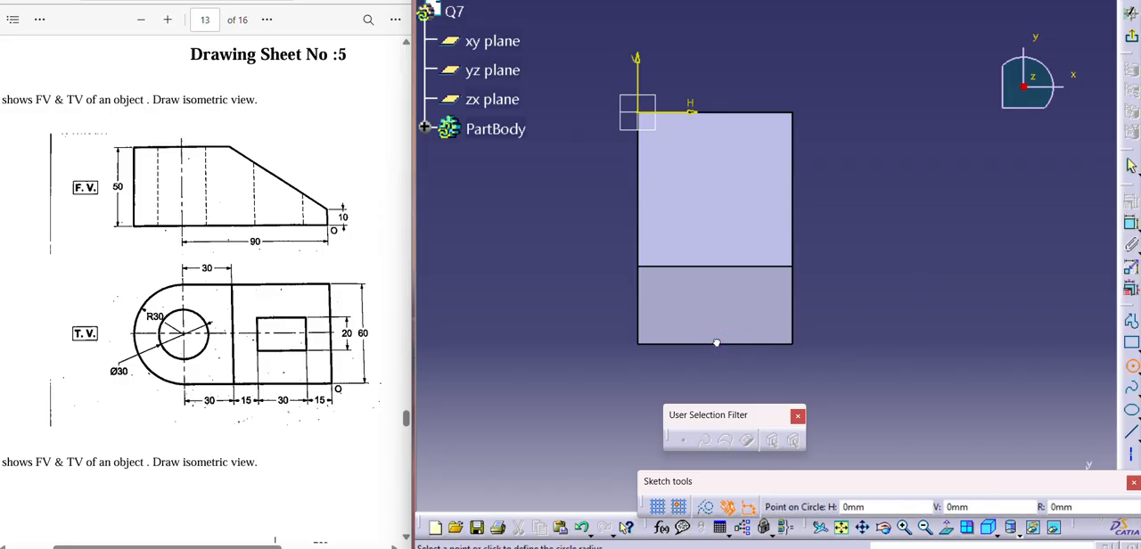
{"action": "left_click", "coordinate": [671, 368]}
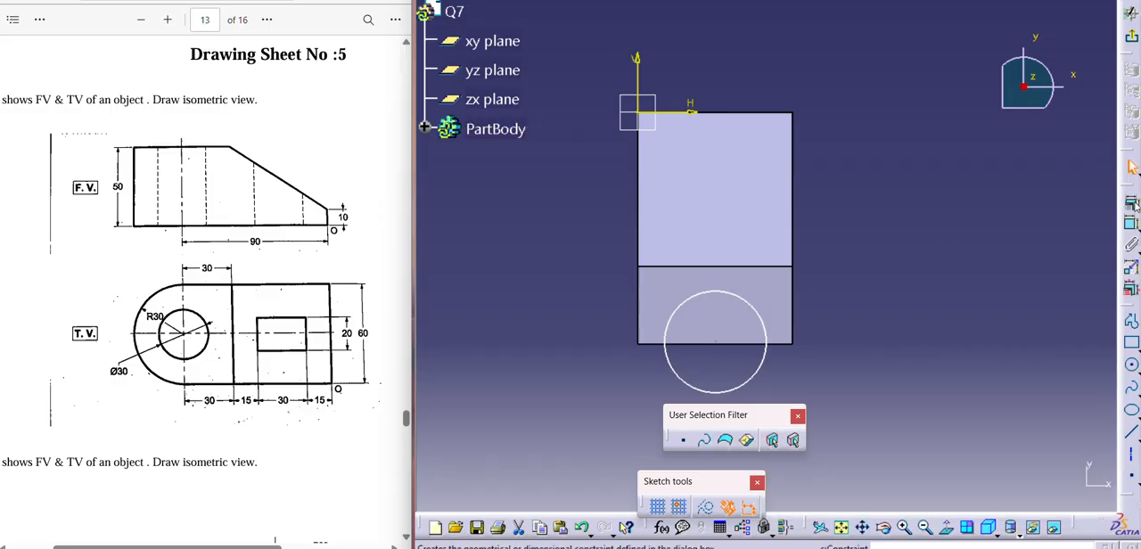
- Dimension the circle and set its diameter to 60 mm
{"action": "left_click", "coordinate": [1132, 223]}
{"action": "left_click", "coordinate": [762, 321]}
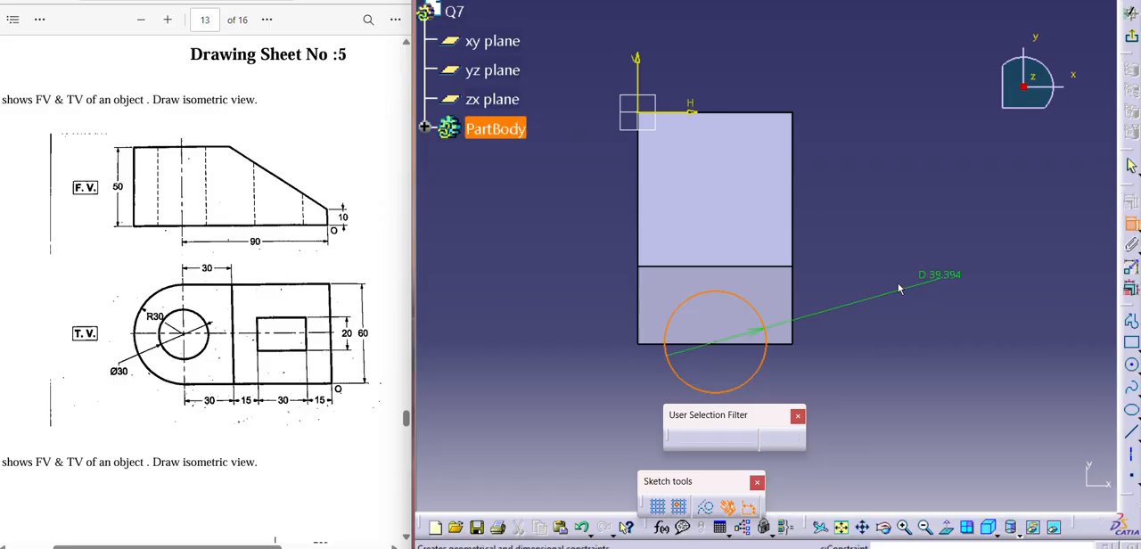
{"action": "left_click", "coordinate": [833, 305]}
{"action": "double_click", "coordinate": [829, 295]}
{"action": "type", "text": "6"}
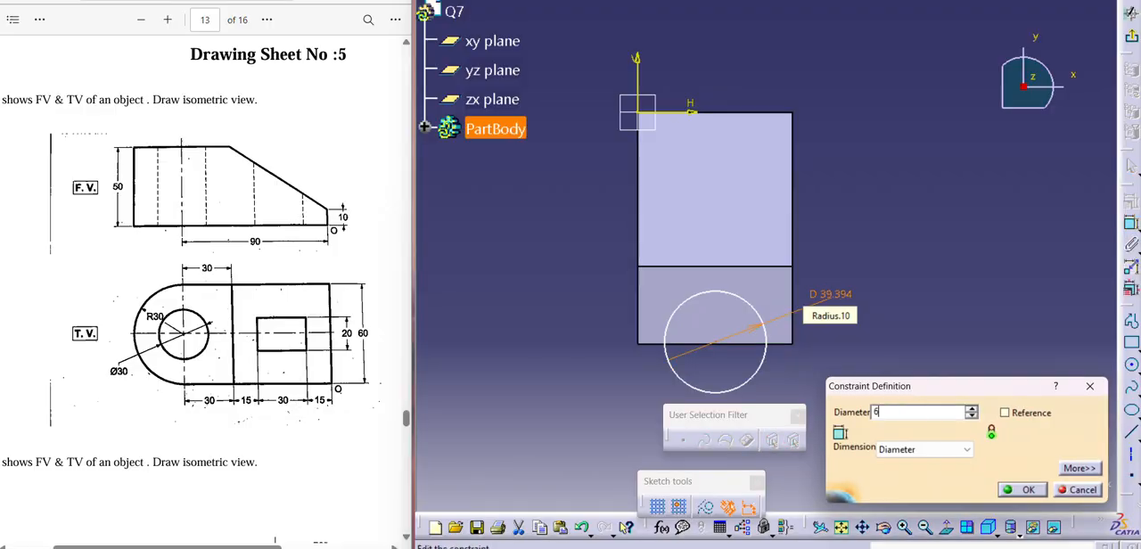
{"action": "type", "text": "0mm"}
{"action": "key", "text": "Return"}
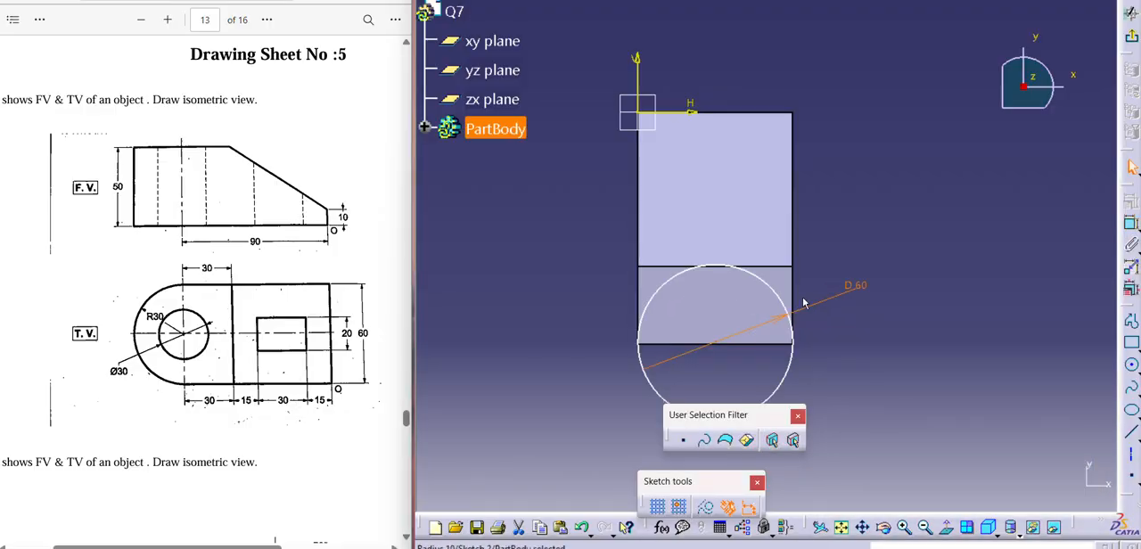
- Constrain the circle to be tangent to the block's long side edge along the vertical axis
{"action": "left_click", "coordinate": [651, 316]}
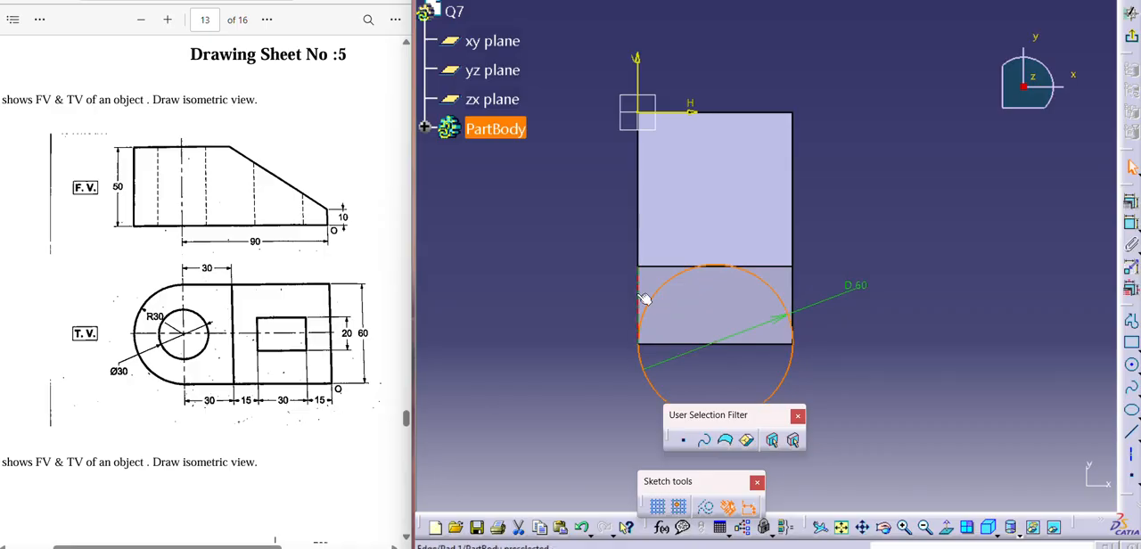
{"action": "left_click", "coordinate": [1132, 205]}
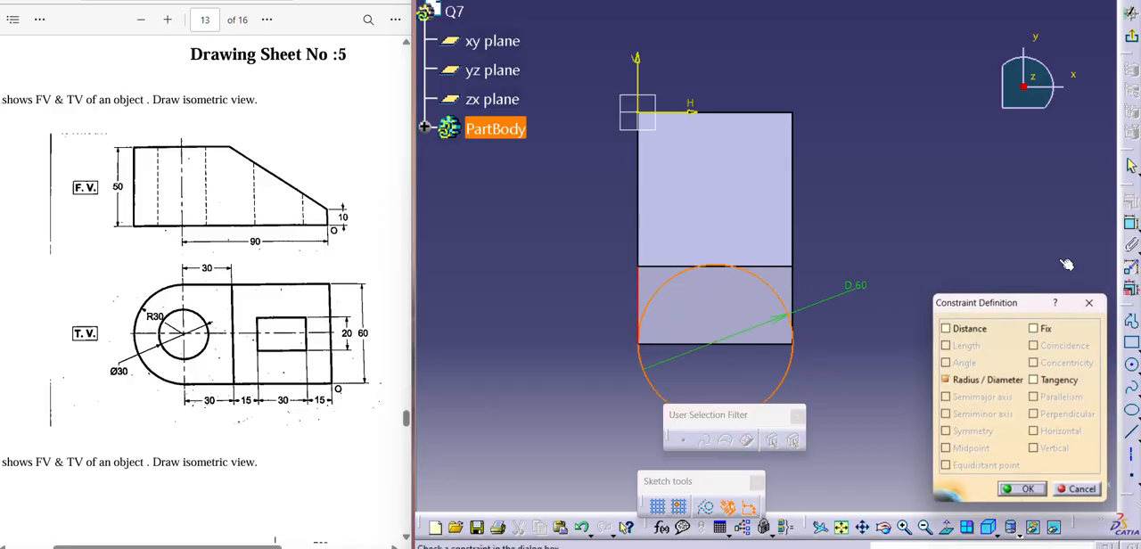
{"action": "left_click", "coordinate": [1033, 380]}
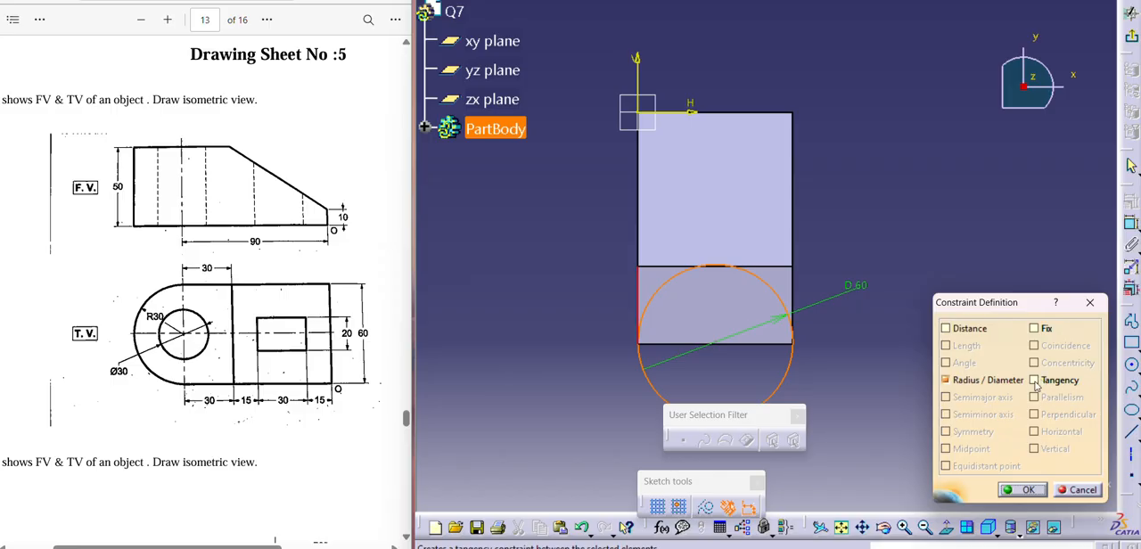
{"action": "left_click", "coordinate": [1023, 490]}
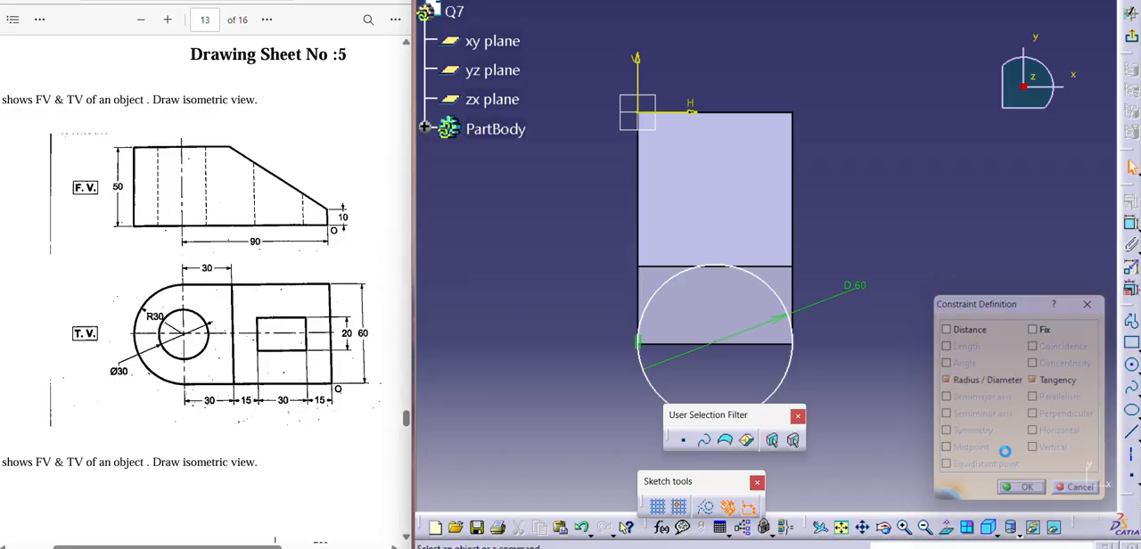
- Make the circle's centre coincident with the outer end edge of the block's top face
{"action": "left_click", "coordinate": [742, 345]}
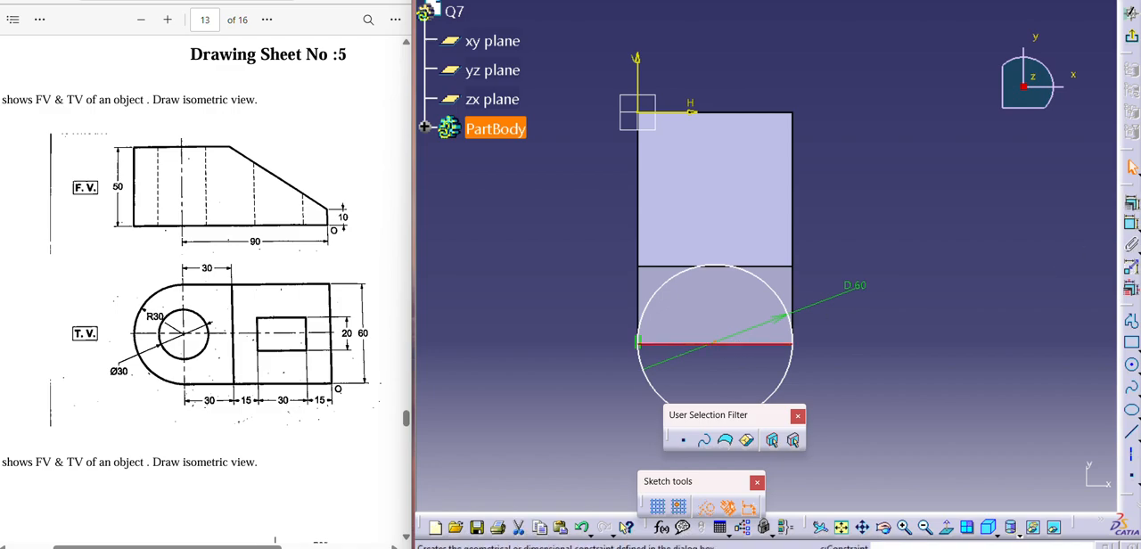
{"action": "left_click", "coordinate": [1130, 203]}
{"action": "left_click", "coordinate": [1034, 346]}
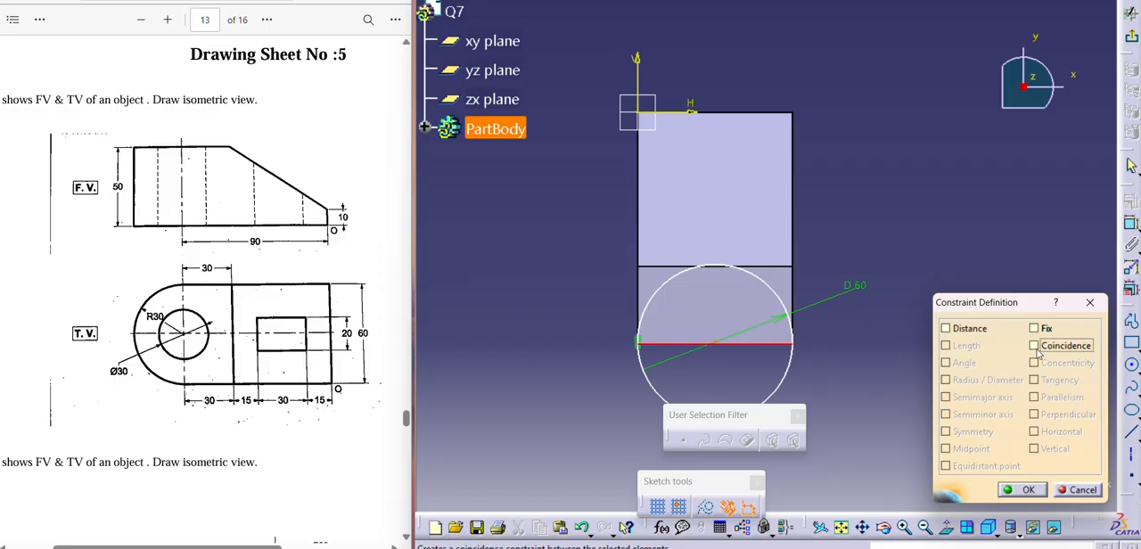
{"action": "left_click", "coordinate": [1021, 489]}
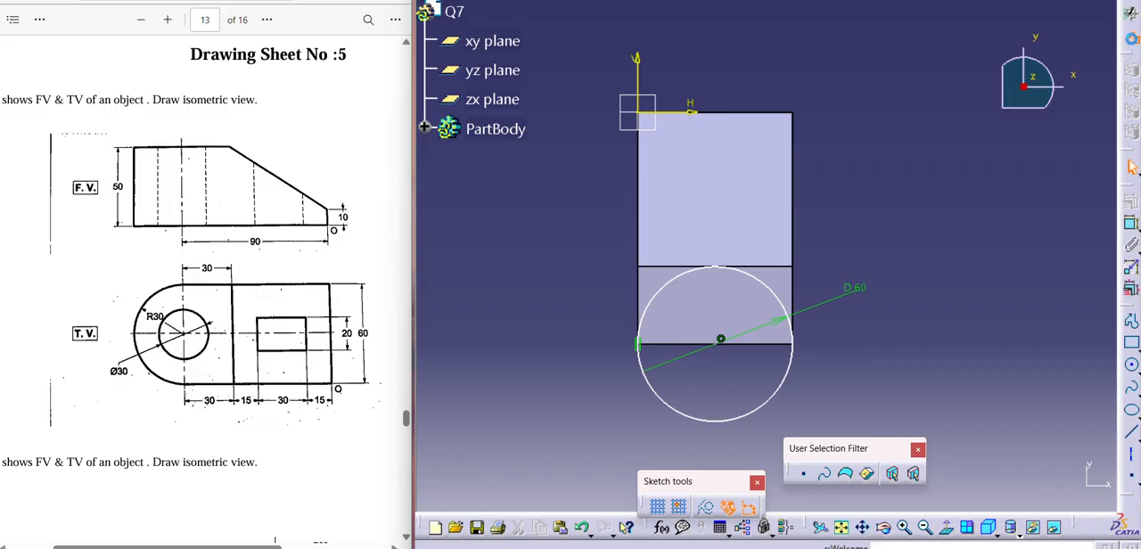
- Finish the circle sketch and pad it 50 mm in the reversed direction, down into the block's height, to form the rounded end
{"action": "left_click", "coordinate": [1132, 39]}
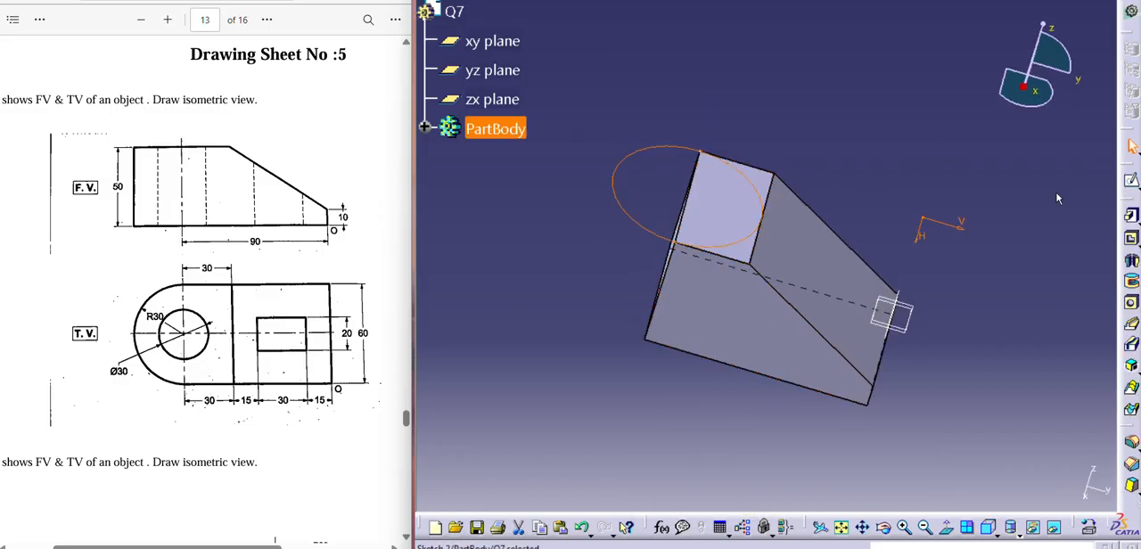
{"action": "left_click", "coordinate": [1130, 216]}
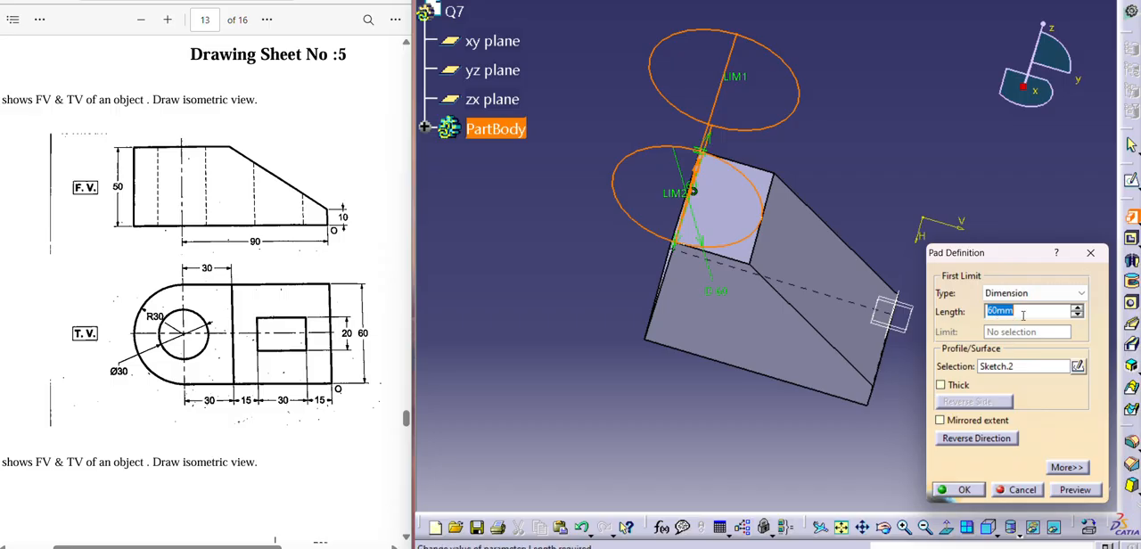
{"action": "type", "text": "50"}
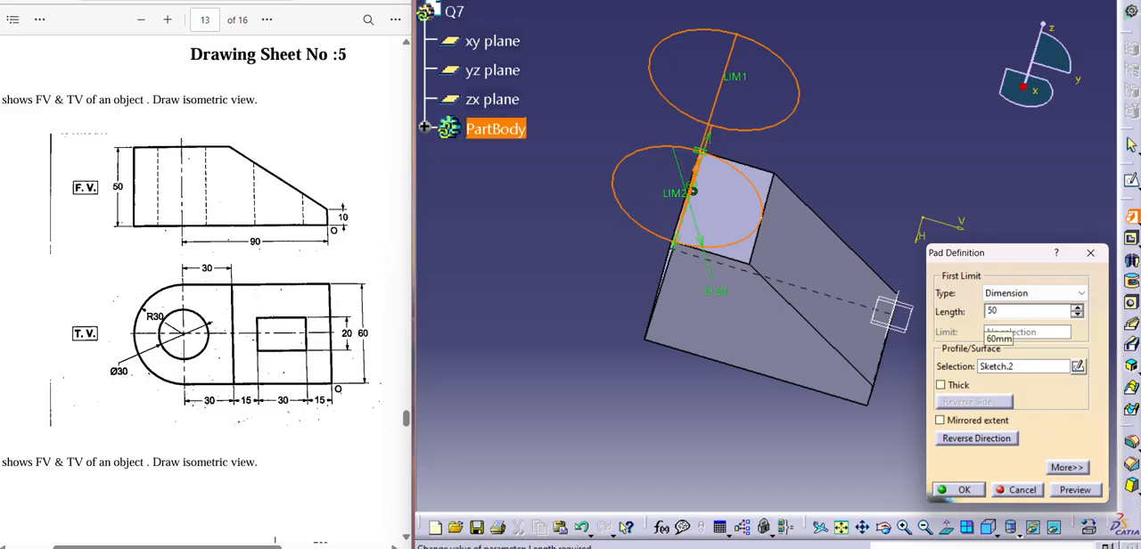
{"action": "left_click", "coordinate": [981, 438]}
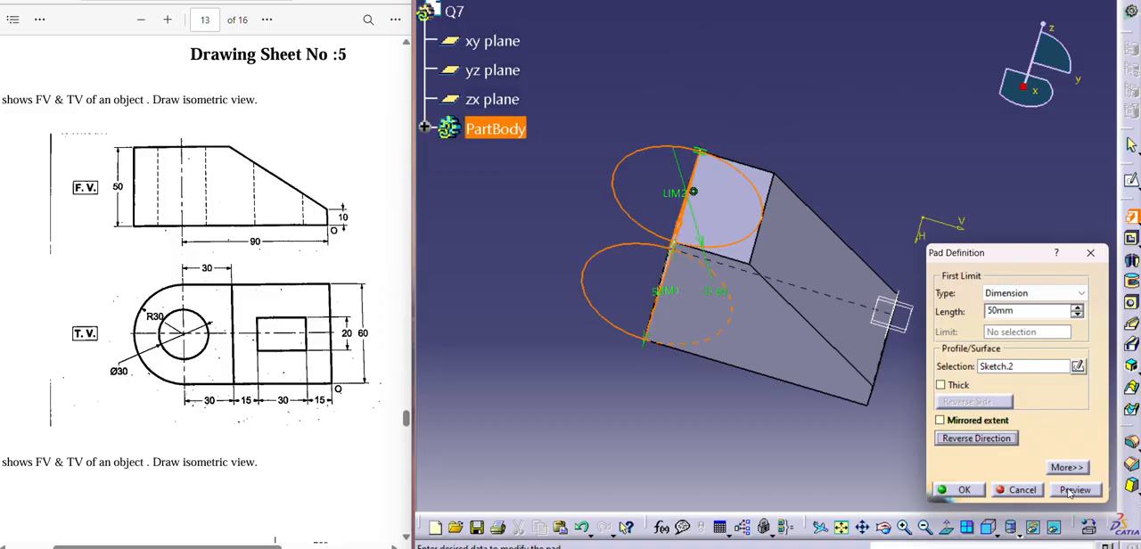
{"action": "left_click", "coordinate": [1073, 489]}
{"action": "left_click", "coordinate": [960, 490]}
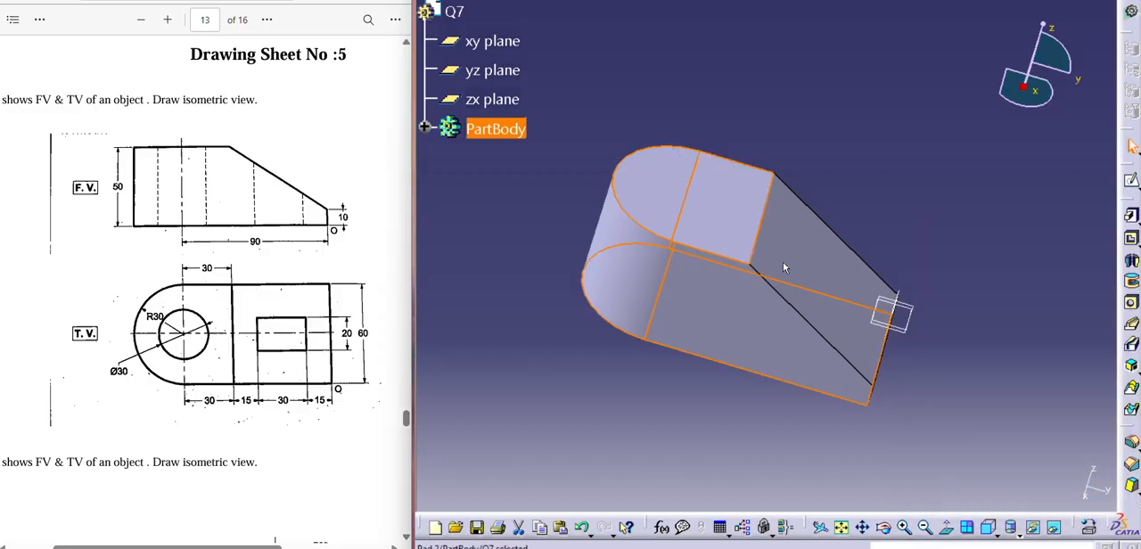
{"action": "left_click", "coordinate": [651, 189]}
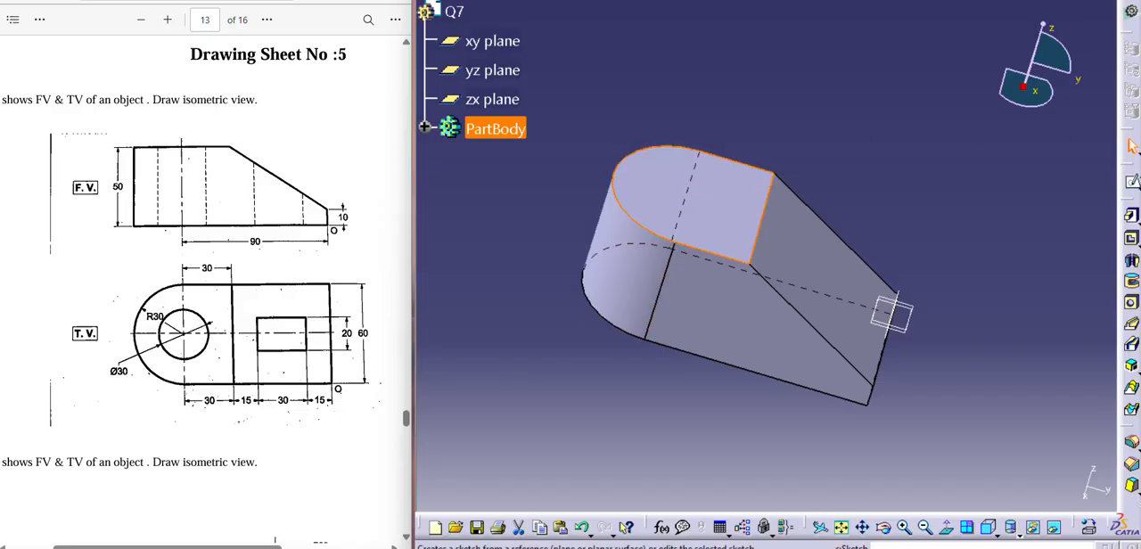
{"action": "left_click", "coordinate": [1132, 184]}
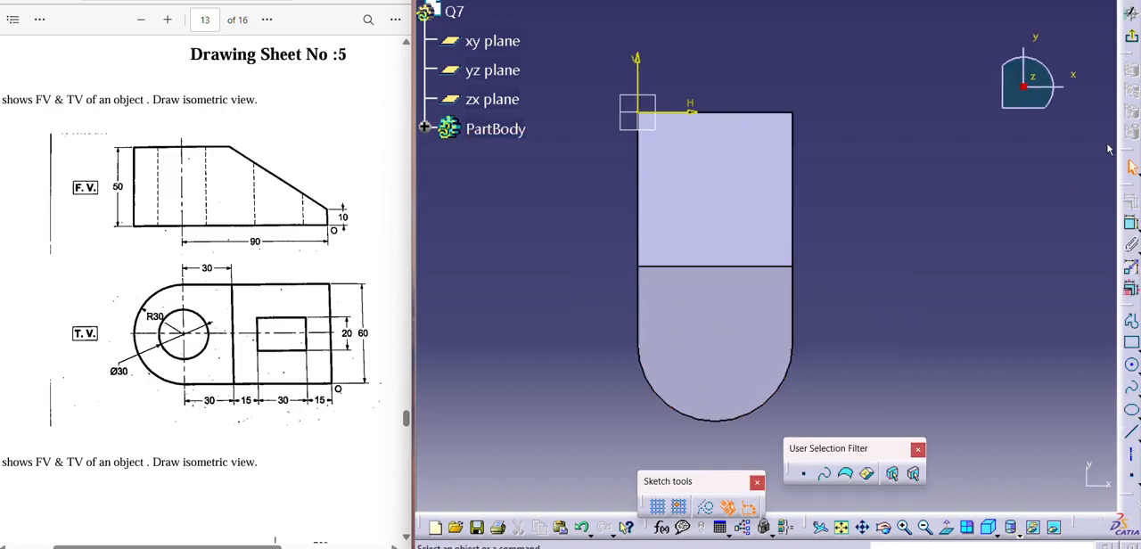
{"action": "left_click", "coordinate": [1132, 37]}
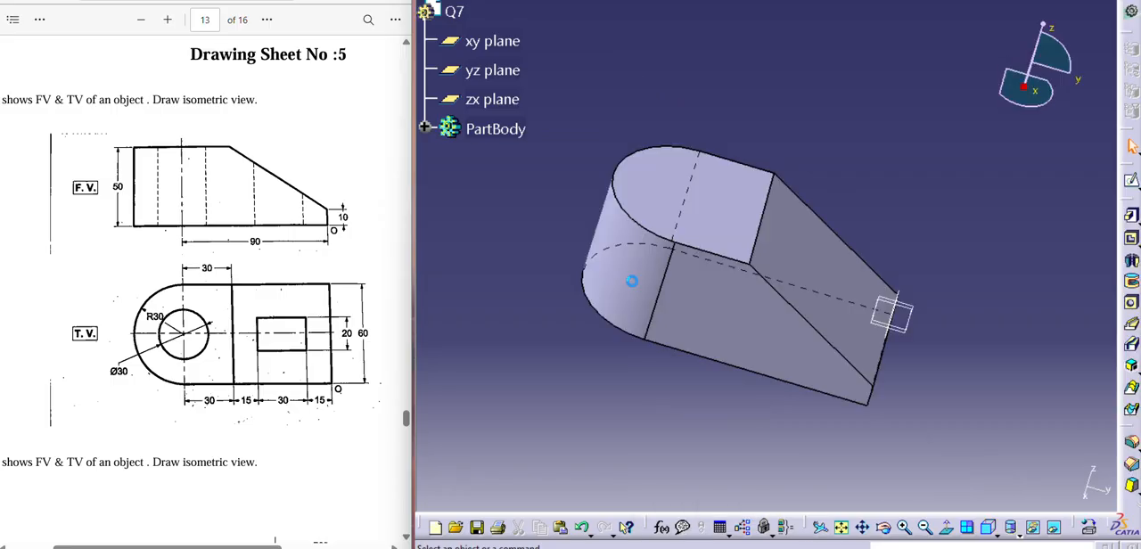
- Start a sketch on the block's flat top face and draw a circle about 33 mm in diameter within the rounded end
{"action": "left_click", "coordinate": [673, 183]}
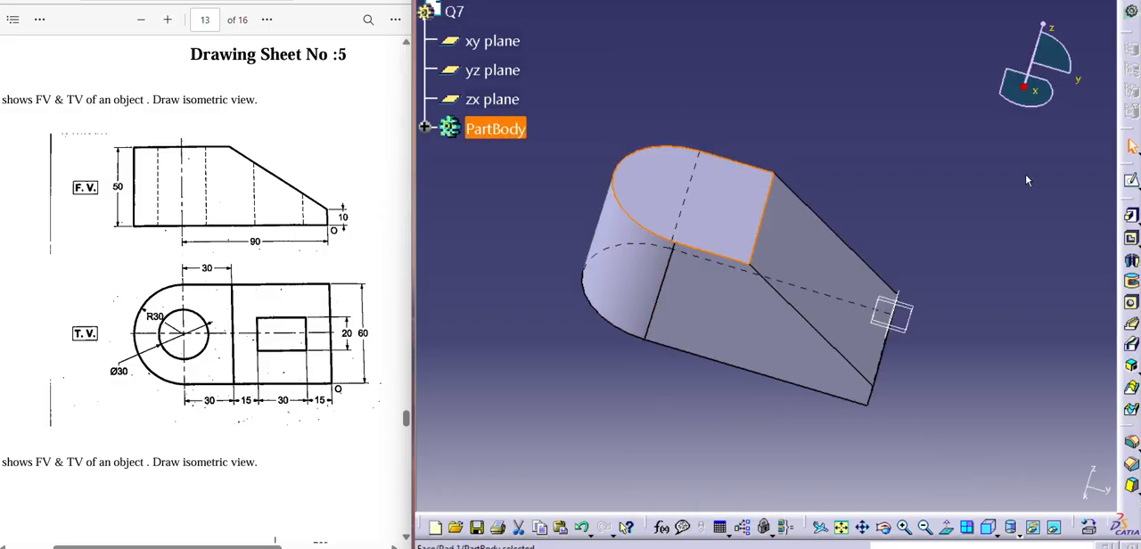
{"action": "left_click", "coordinate": [1130, 181]}
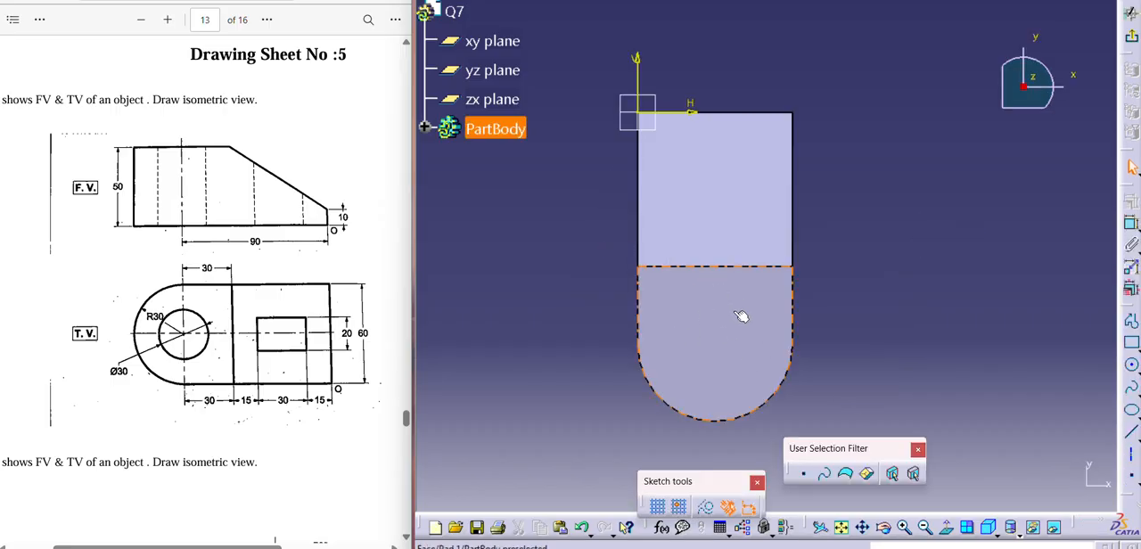
{"action": "left_click", "coordinate": [1131, 364]}
{"action": "left_click", "coordinate": [705, 351]}
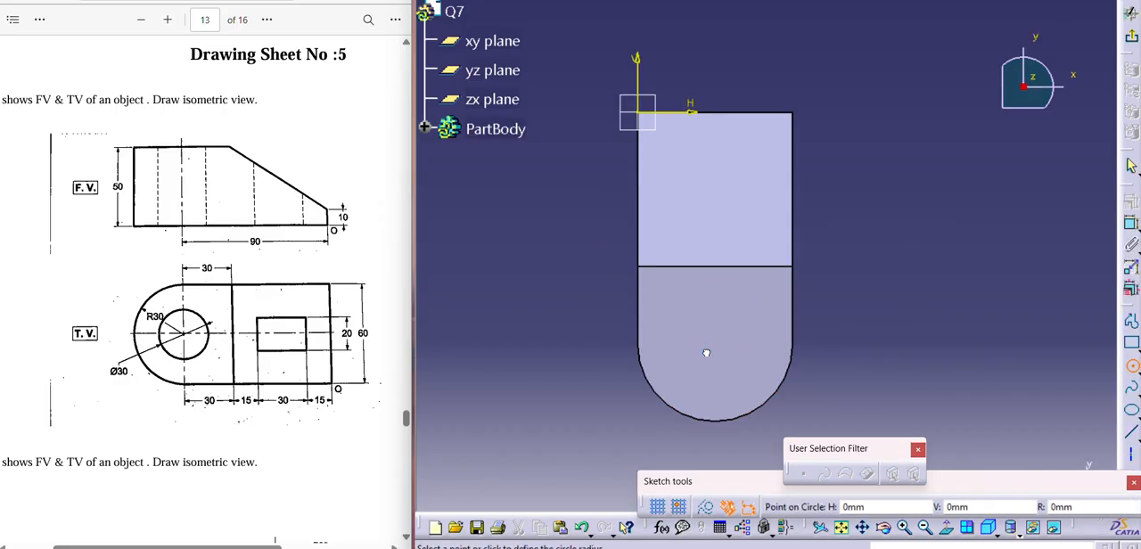
{"action": "left_click", "coordinate": [664, 361]}
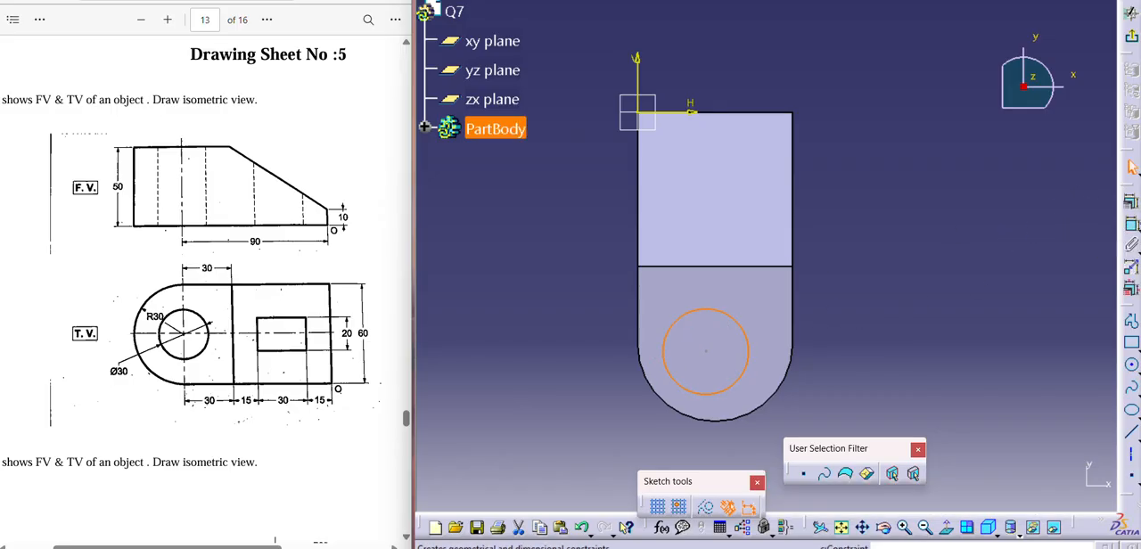
- Dimension the new circle and set its diameter to 30 mm
{"action": "left_click", "coordinate": [1129, 224]}
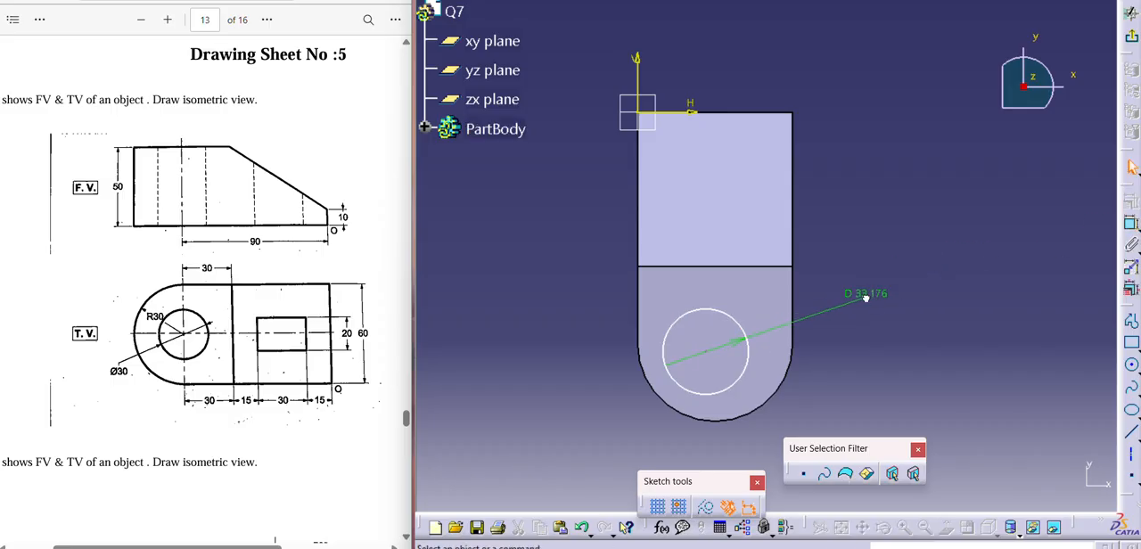
{"action": "double_click", "coordinate": [860, 292]}
{"action": "type", "text": "30mm"}
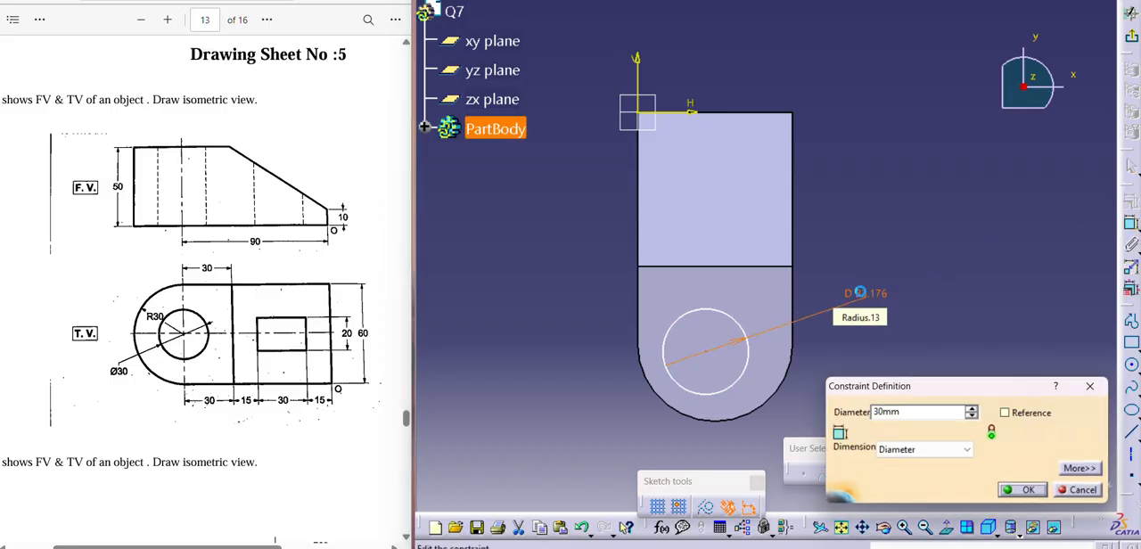
{"action": "key", "text": "Return"}
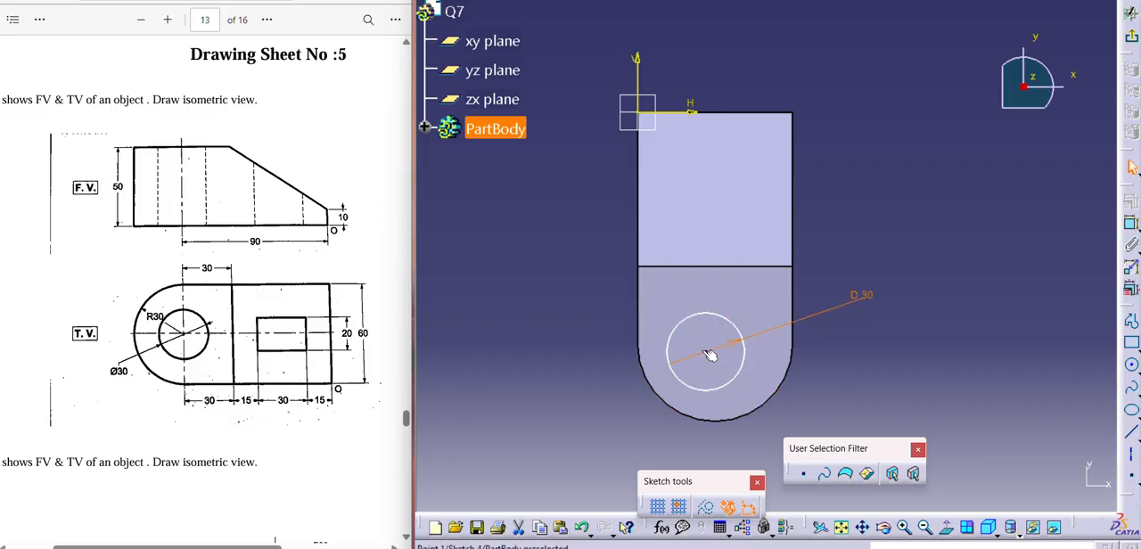
- Constrain the 30 mm circle to be concentric with the block's rounded end edge
{"action": "left_click", "coordinate": [747, 365]}
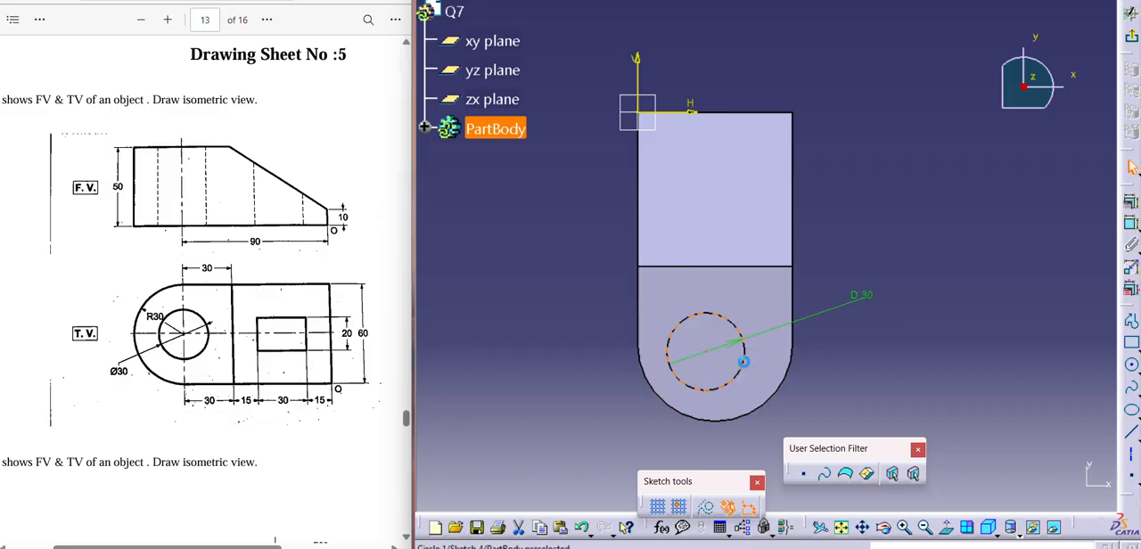
{"action": "left_click", "coordinate": [785, 383], "text": "ctrl"}
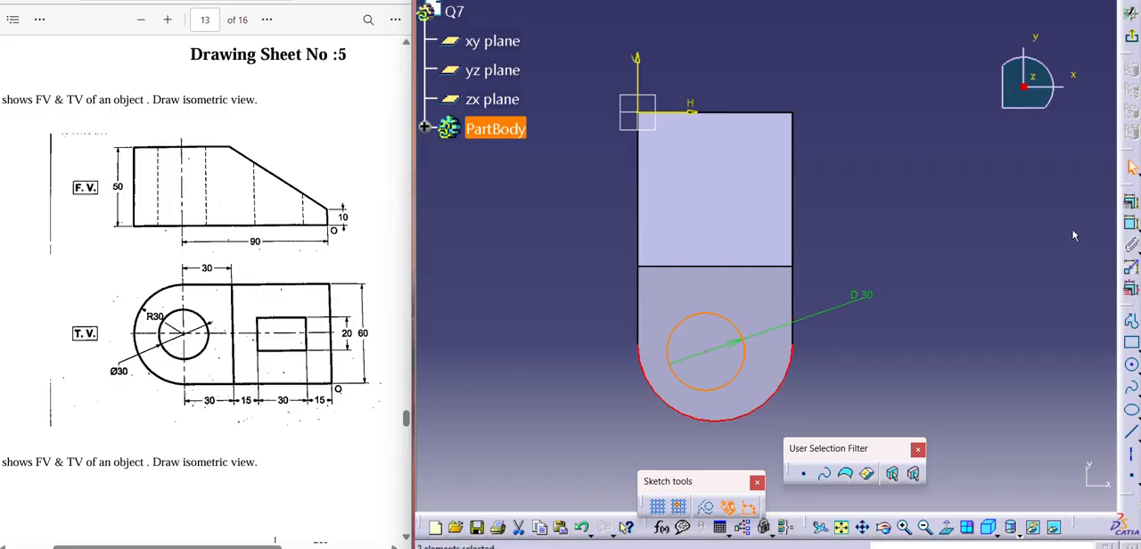
{"action": "left_click", "coordinate": [1135, 204]}
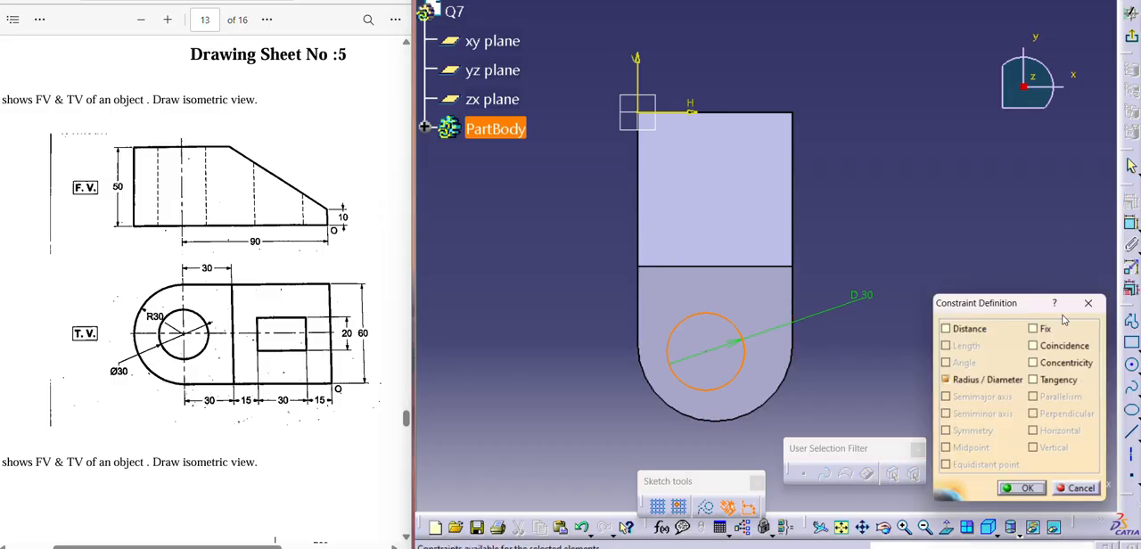
{"action": "left_click", "coordinate": [1034, 363]}
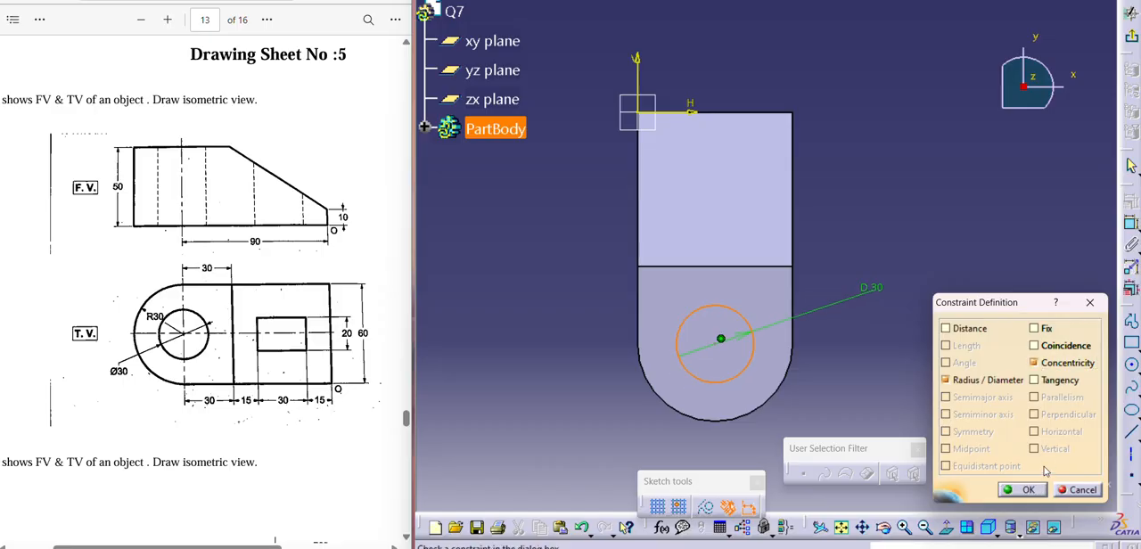
{"action": "left_click", "coordinate": [1022, 489]}
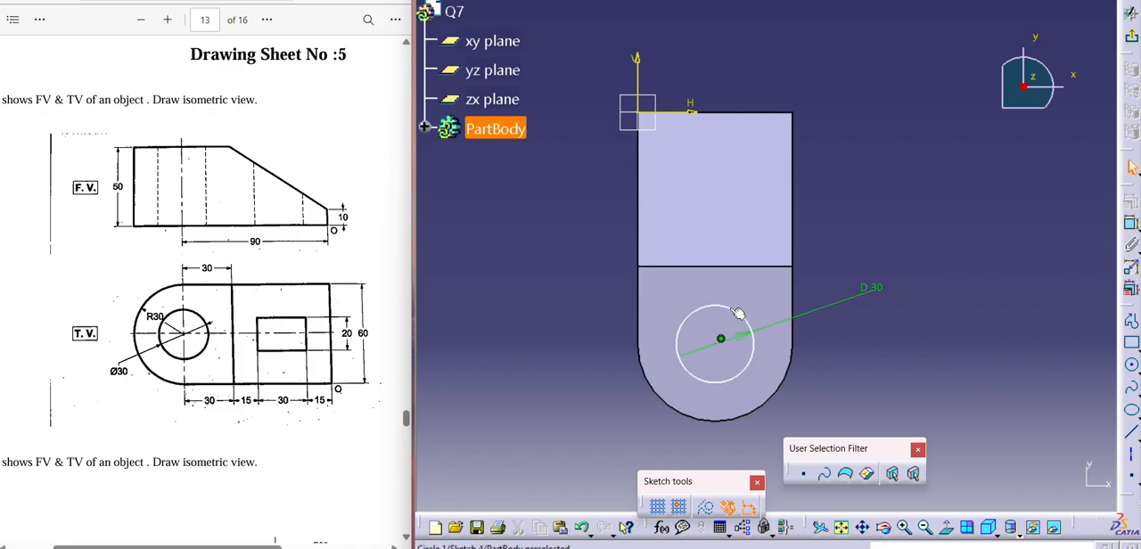
- Finish the sketch and cut the circle as a pocket 50 mm deep through the block
{"action": "left_click", "coordinate": [1132, 39]}
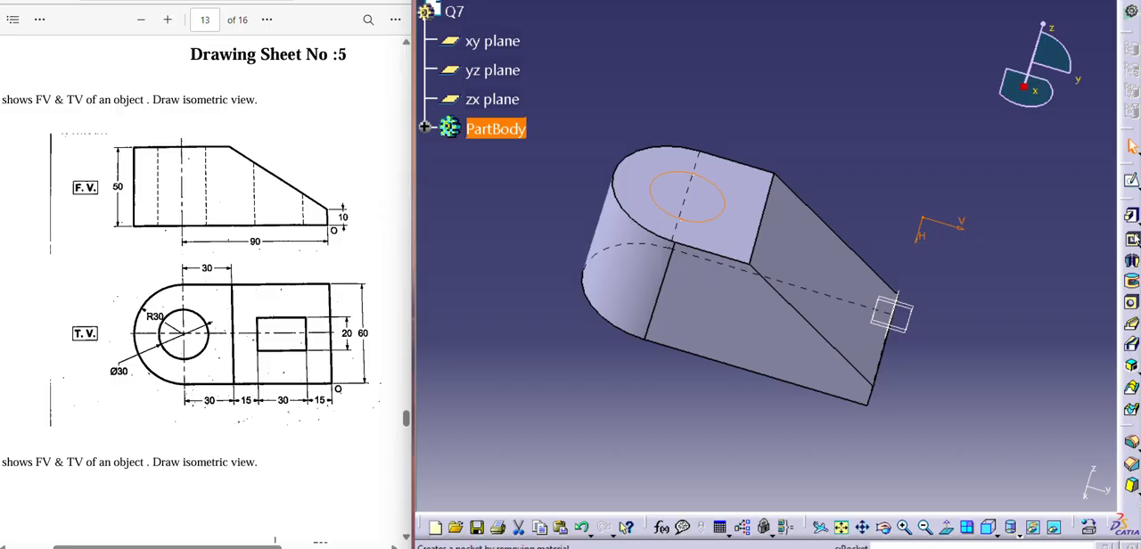
{"action": "left_click", "coordinate": [1132, 239]}
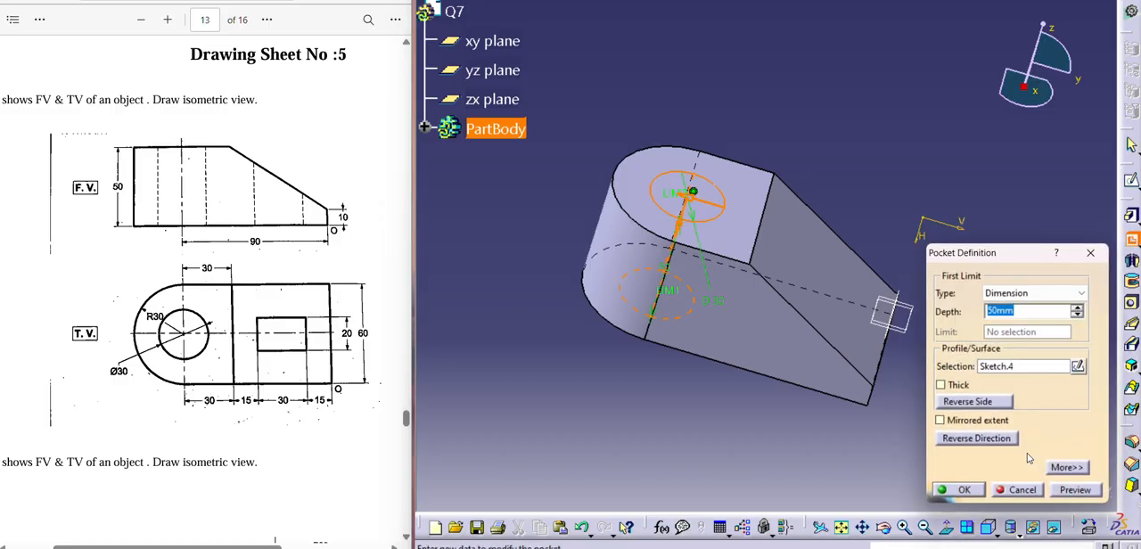
{"action": "left_click", "coordinate": [977, 490]}
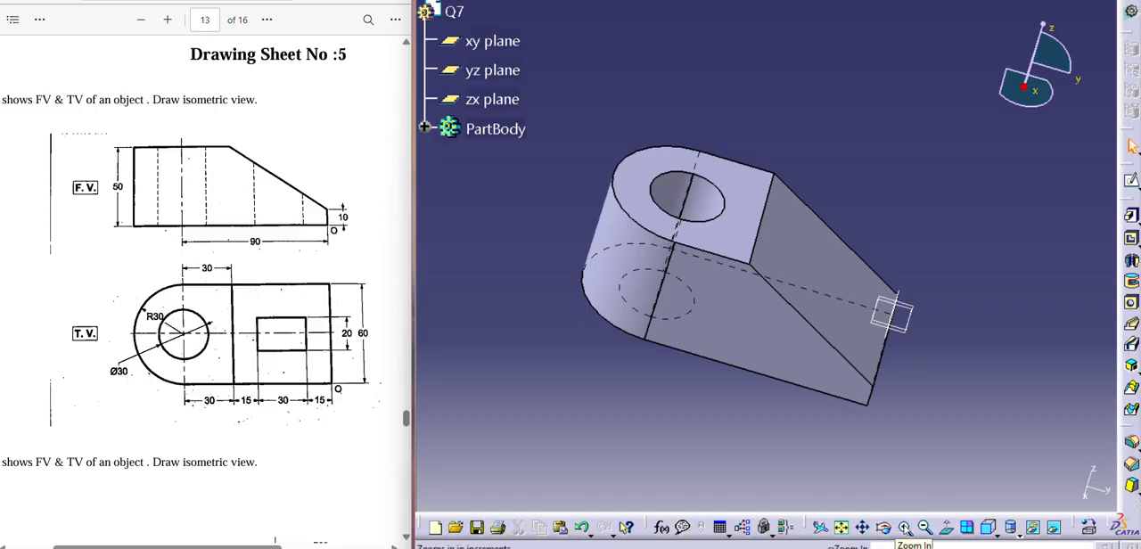
- Start a sketch on the flat top face and draw a rectangle about 29 mm long over the sloped part of the block
{"action": "left_click", "coordinate": [991, 531]}
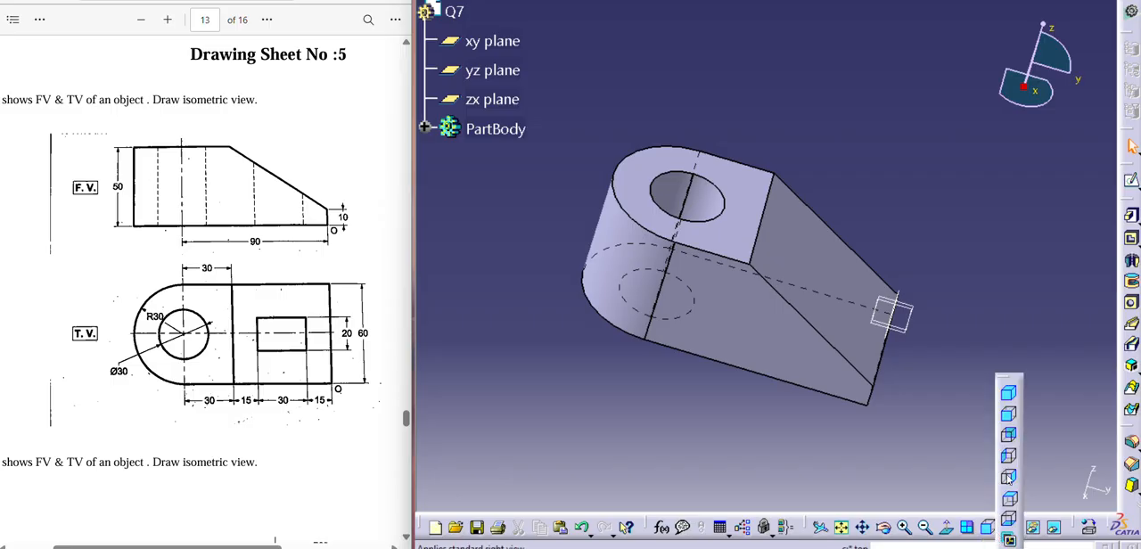
{"action": "left_click", "coordinate": [1009, 414]}
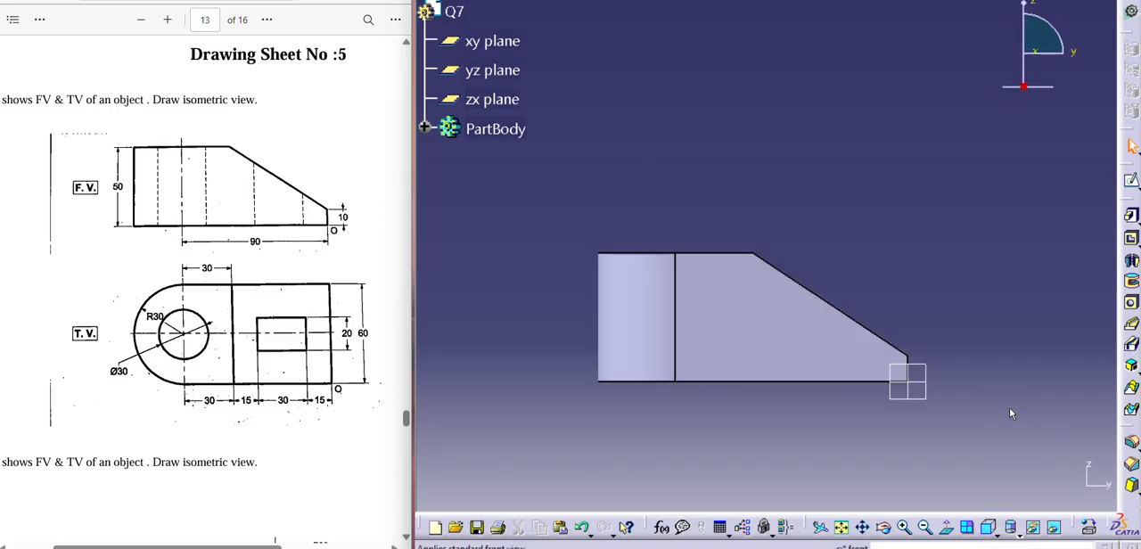
{"action": "left_click", "coordinate": [991, 532]}
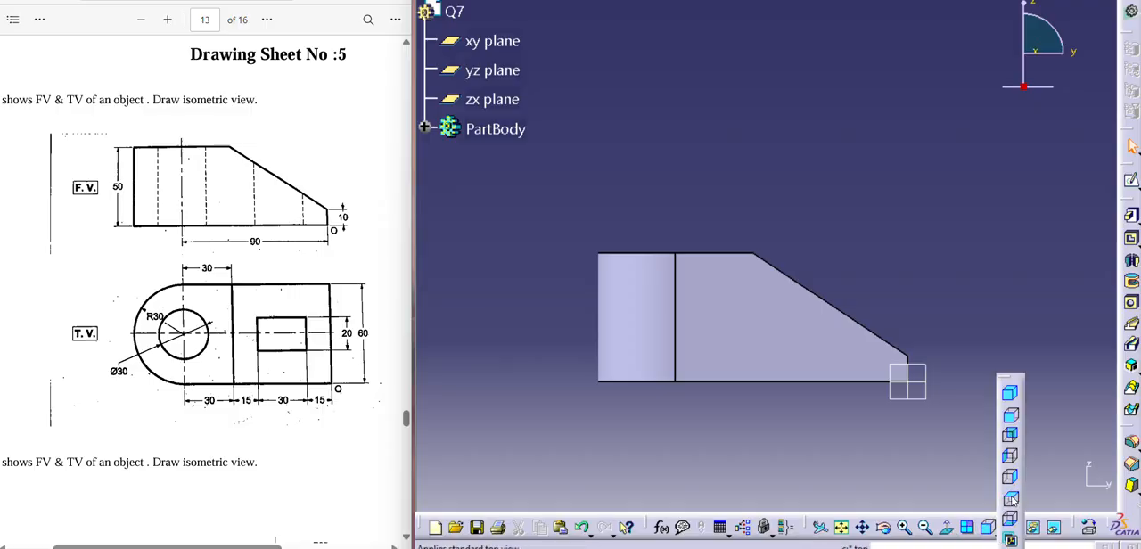
{"action": "left_click", "coordinate": [1012, 500]}
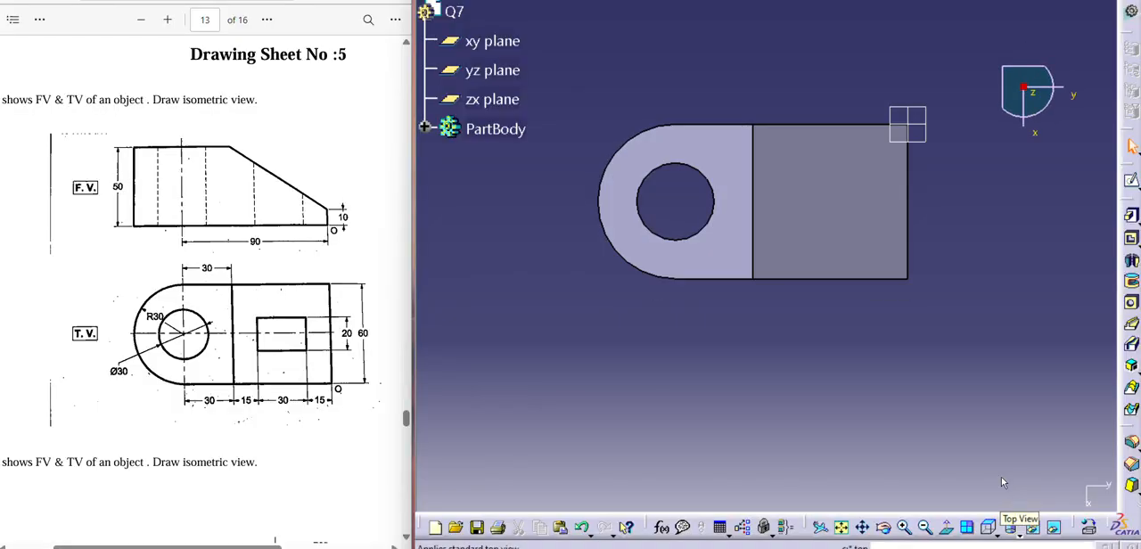
{"action": "left_click", "coordinate": [736, 231]}
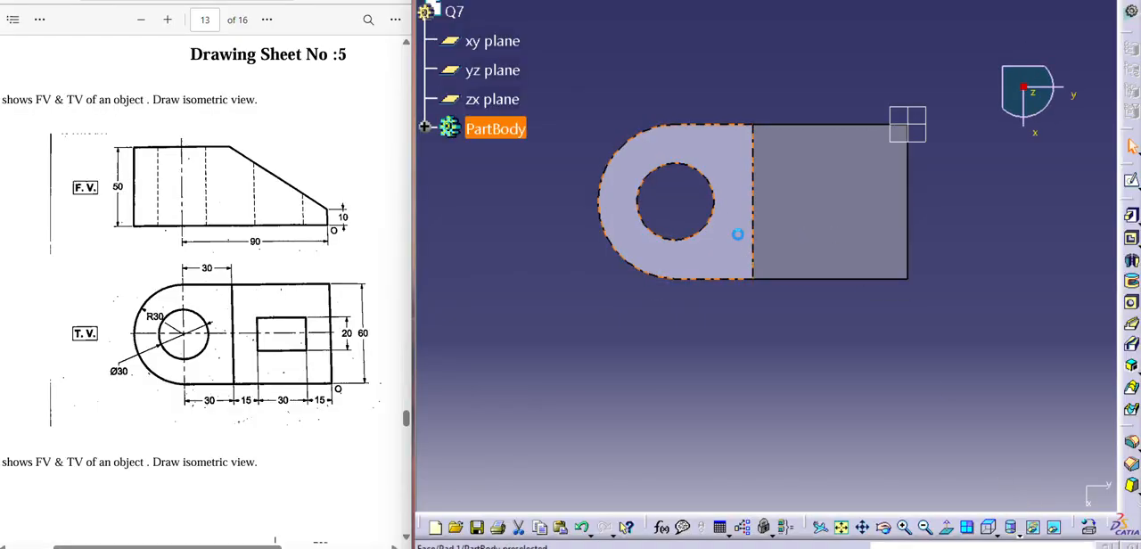
{"action": "left_click", "coordinate": [1130, 181]}
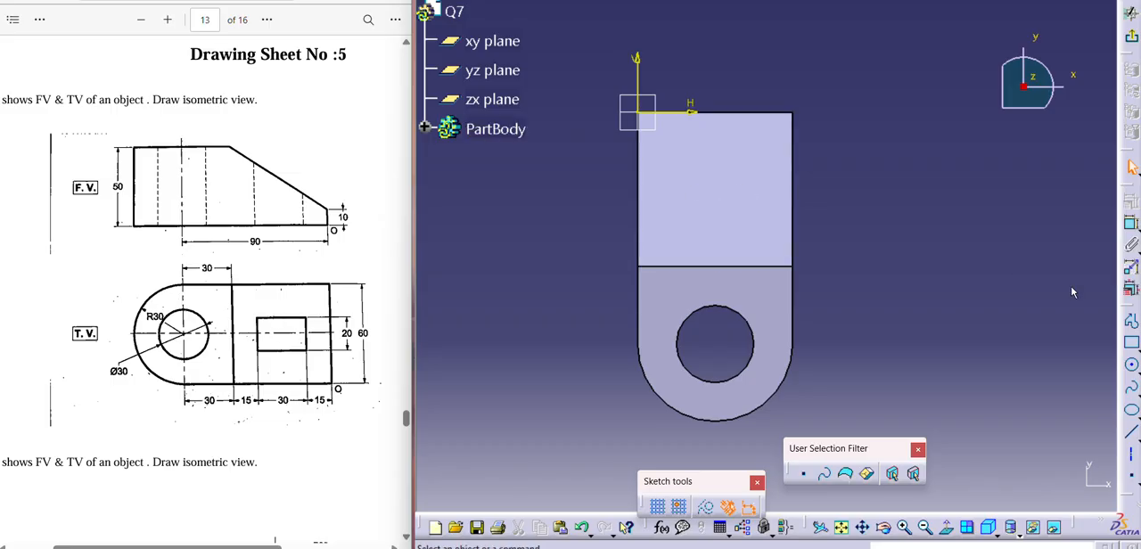
{"action": "left_click", "coordinate": [1131, 342]}
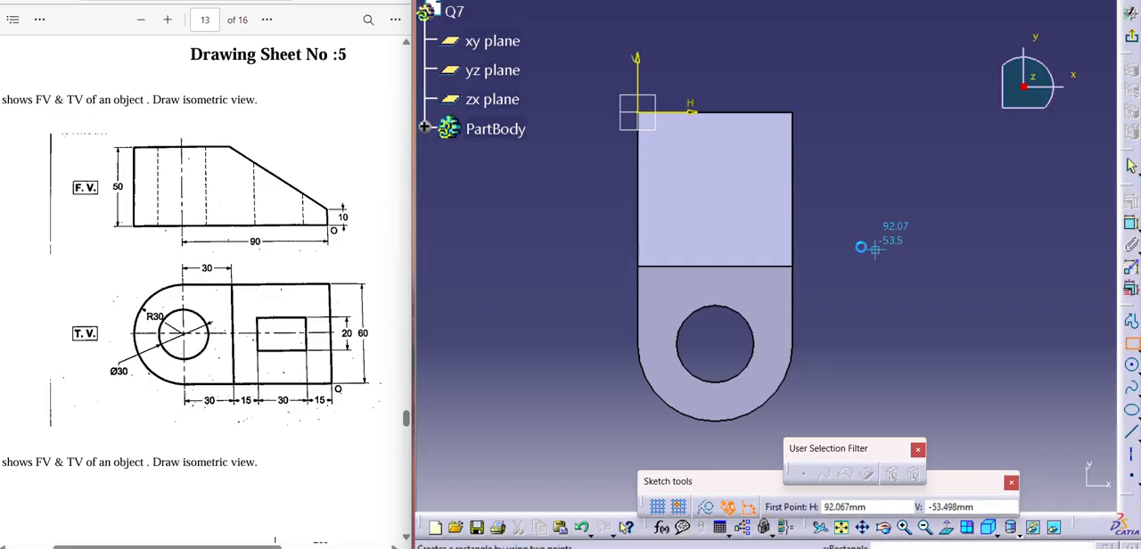
{"action": "left_click", "coordinate": [684, 151]}
{"action": "left_click", "coordinate": [749, 226]}
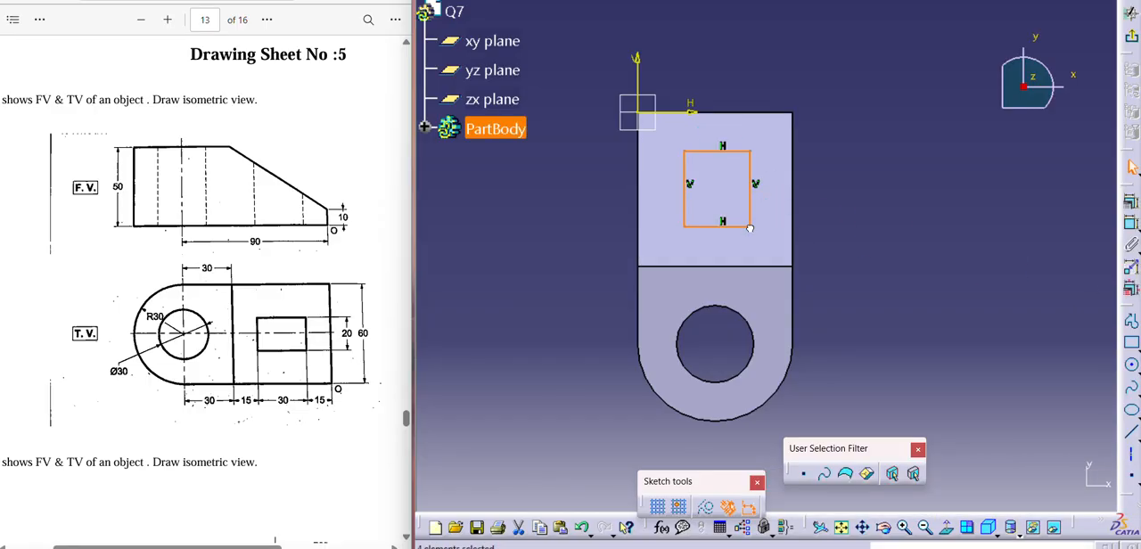
- Dimension the rectangle's side running along the block's length and set it to 30 mm
{"action": "left_click", "coordinate": [1131, 226]}
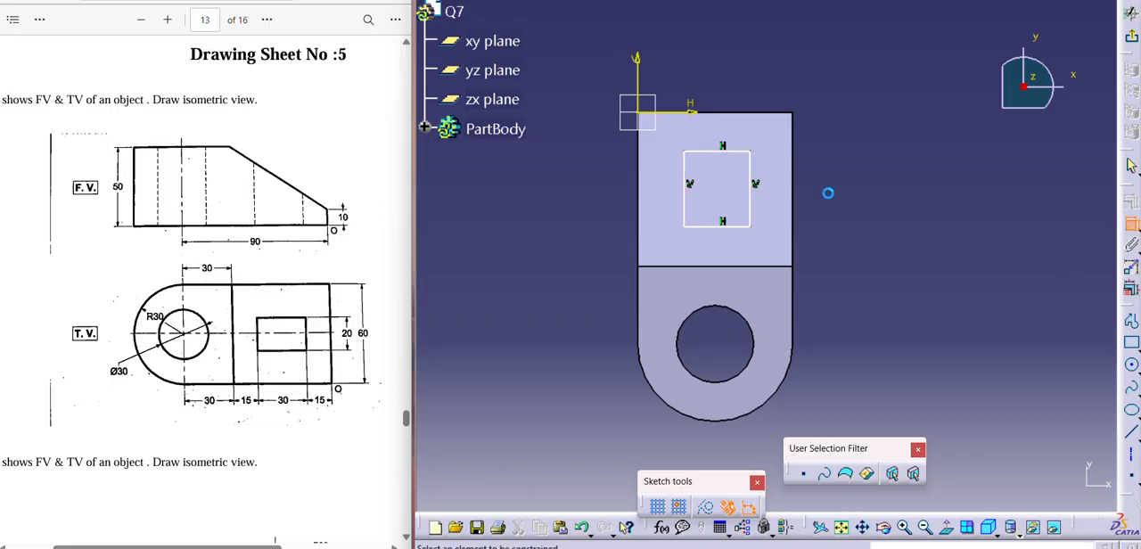
{"action": "left_click", "coordinate": [751, 207]}
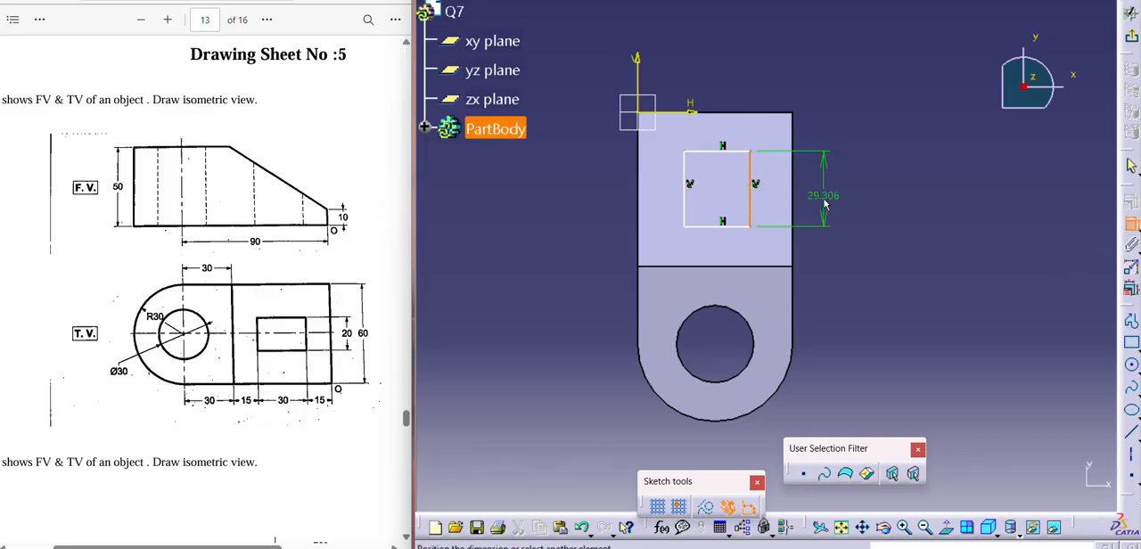
{"action": "left_click", "coordinate": [824, 204]}
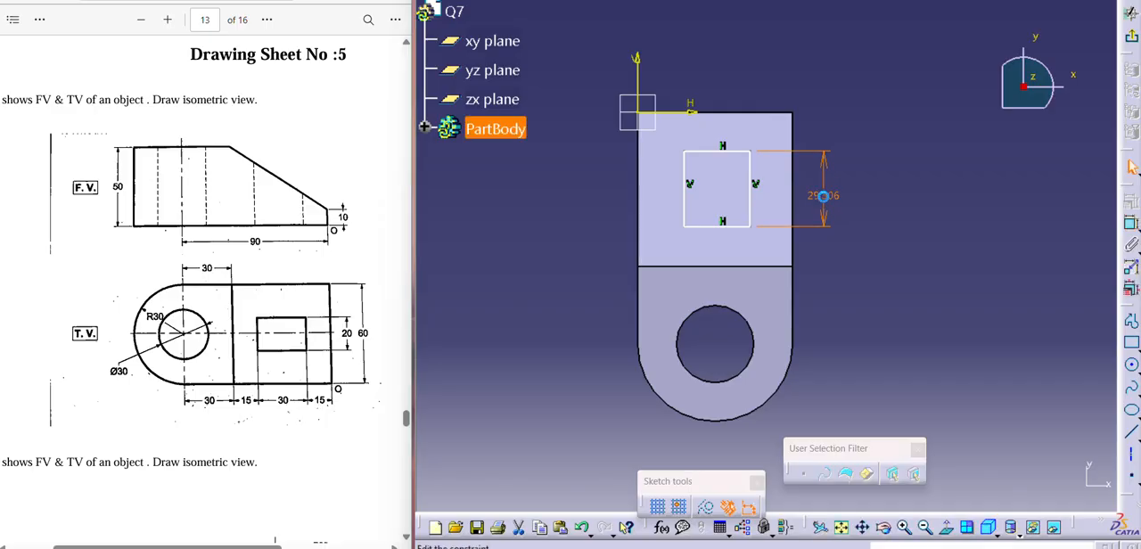
{"action": "double_click", "coordinate": [825, 204]}
{"action": "key", "text": "Return"}
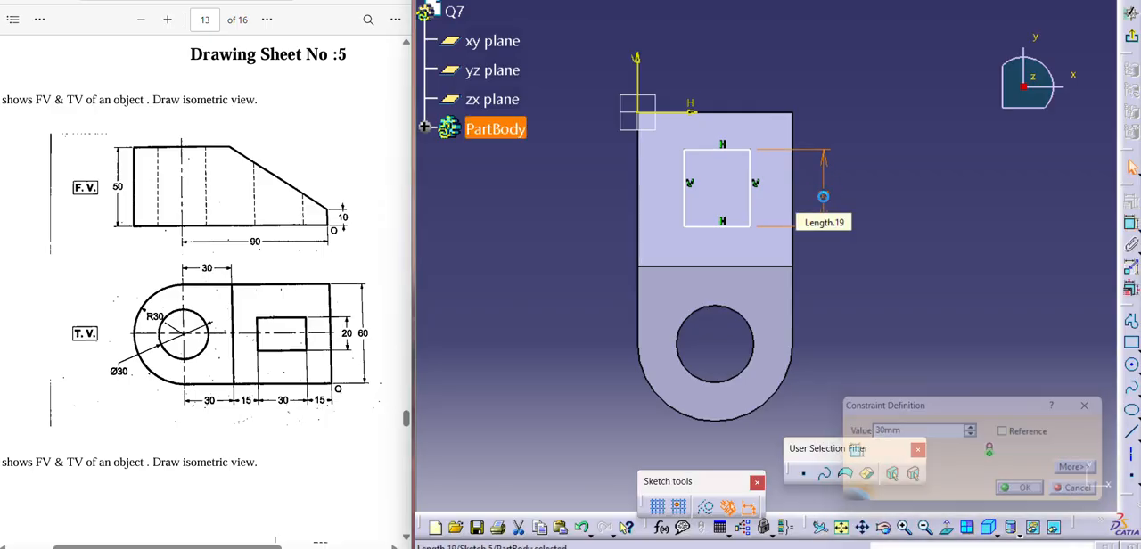
- Dimension the rectangle's side running across the block's width and set it to 20 mm
{"action": "left_click", "coordinate": [1138, 232]}
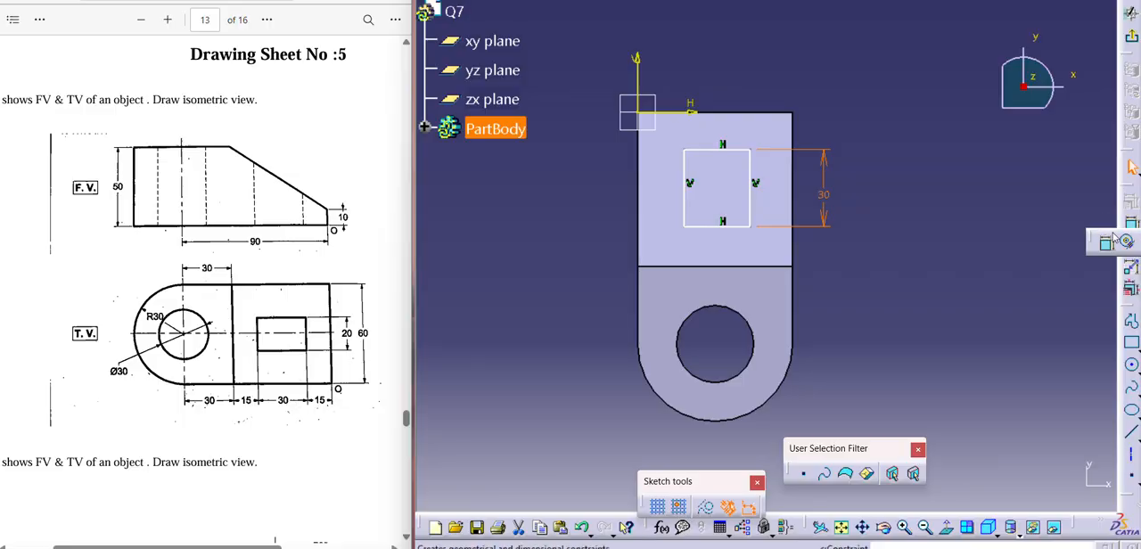
{"action": "left_click", "coordinate": [713, 149]}
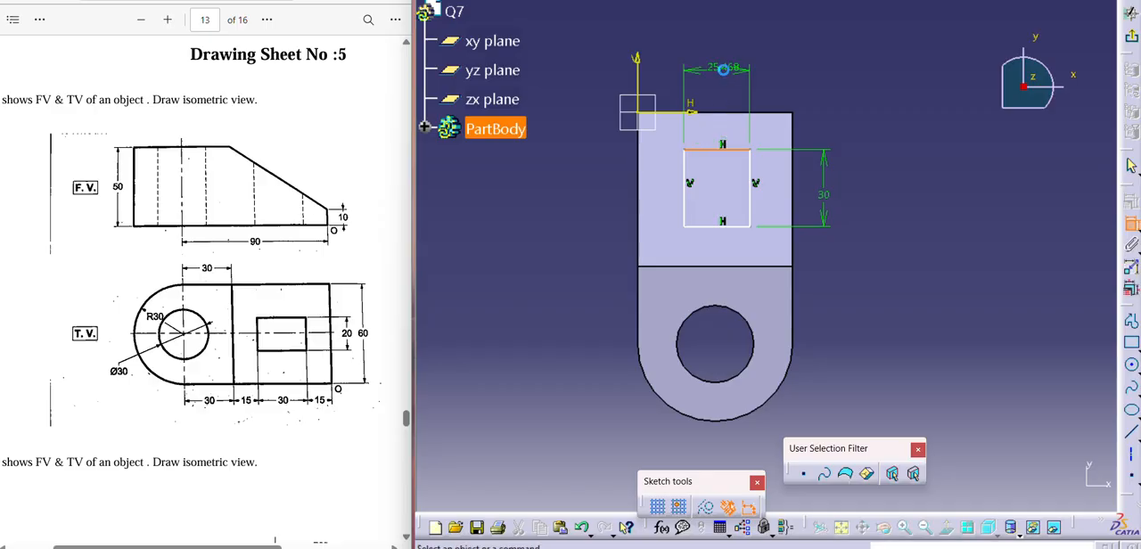
{"action": "left_click", "coordinate": [724, 71]}
{"action": "double_click", "coordinate": [723, 71]}
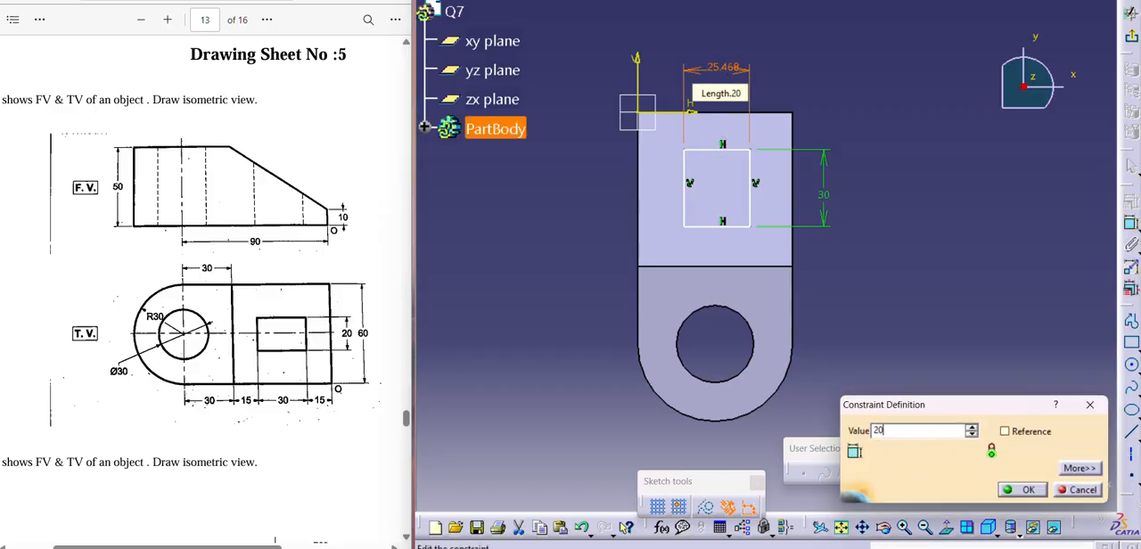
{"action": "type", "text": "20"}
{"action": "key", "text": "Return"}
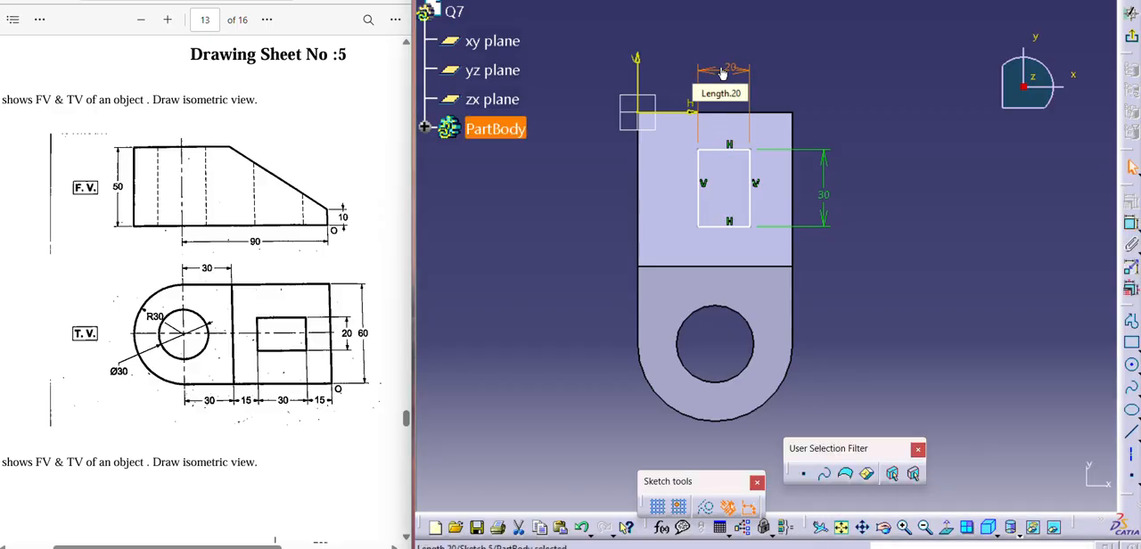
- Dimension the distance from the sketch's vertical axis to the rectangle's nearest long side and open that dimension for editing
{"action": "left_click", "coordinate": [699, 197]}
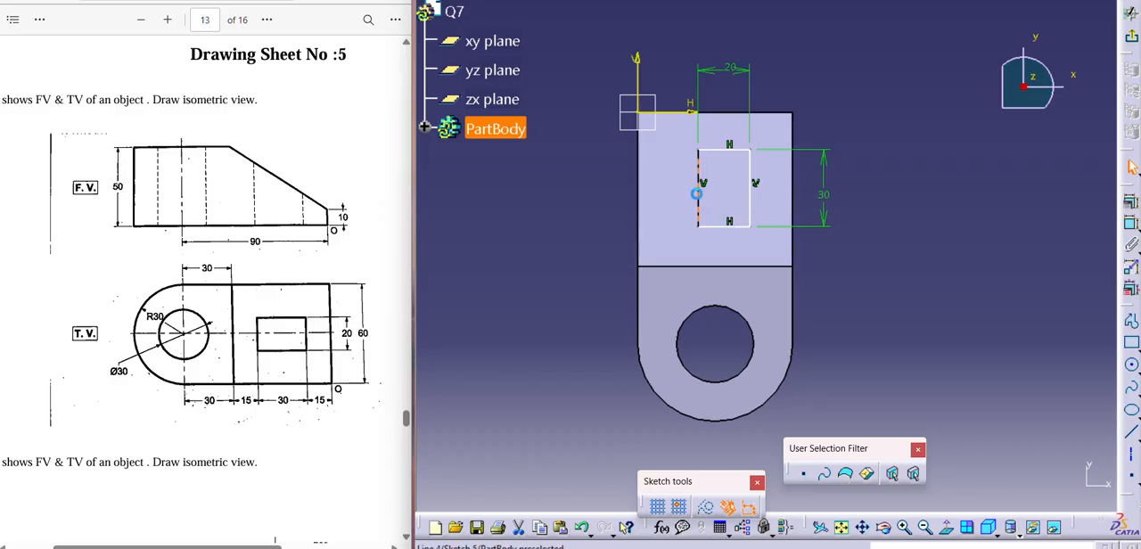
{"action": "left_click", "coordinate": [638, 75], "text": "ctrl"}
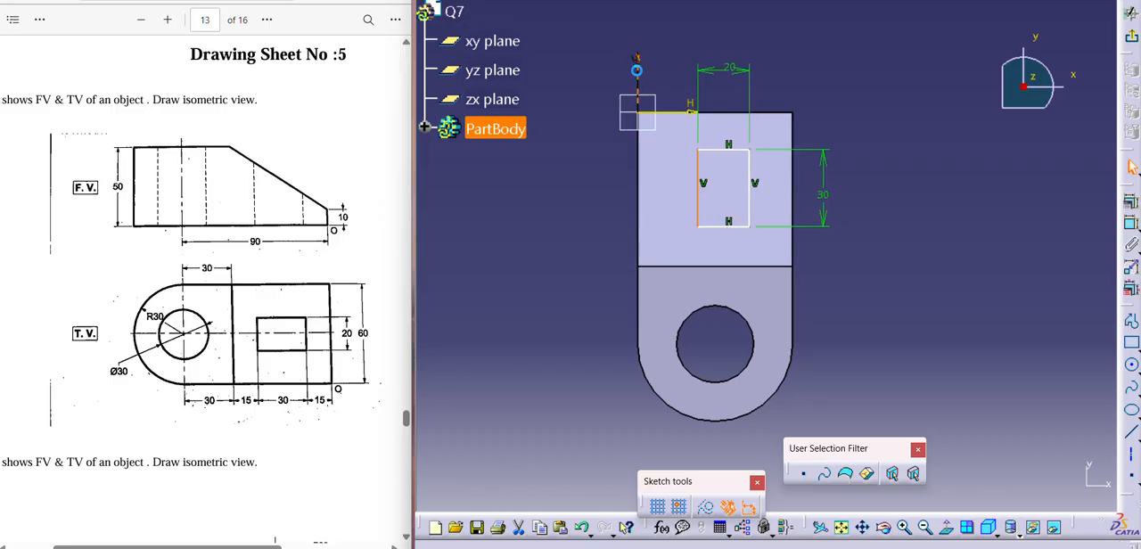
{"action": "left_click", "coordinate": [1132, 226]}
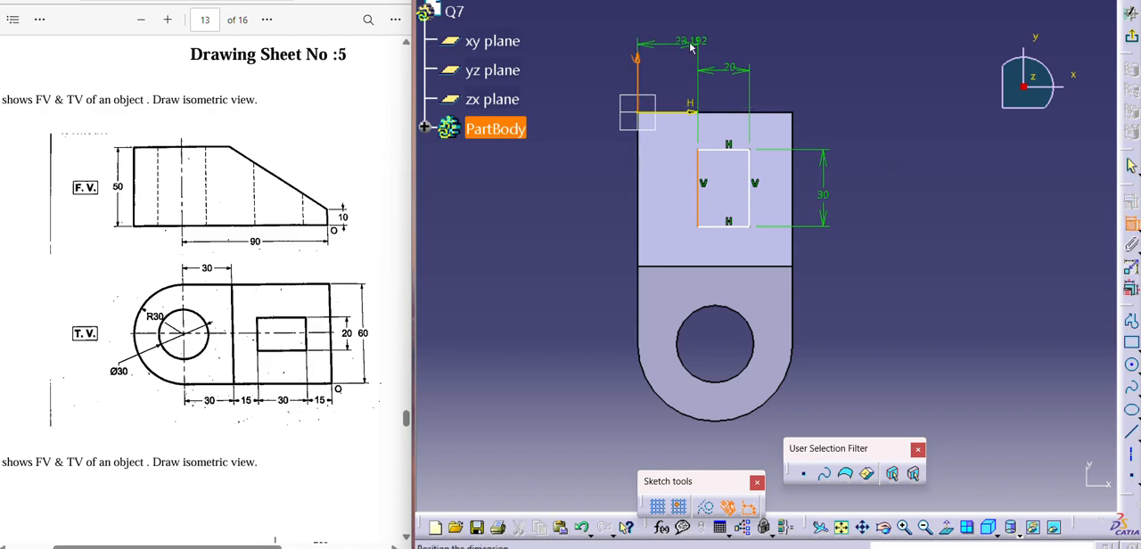
{"action": "double_click", "coordinate": [675, 41]}
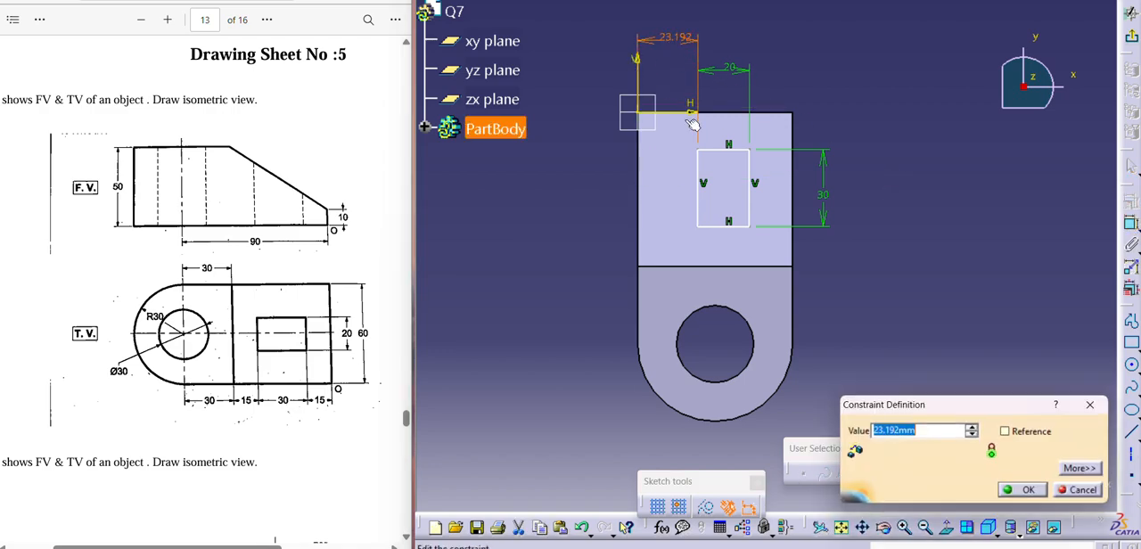